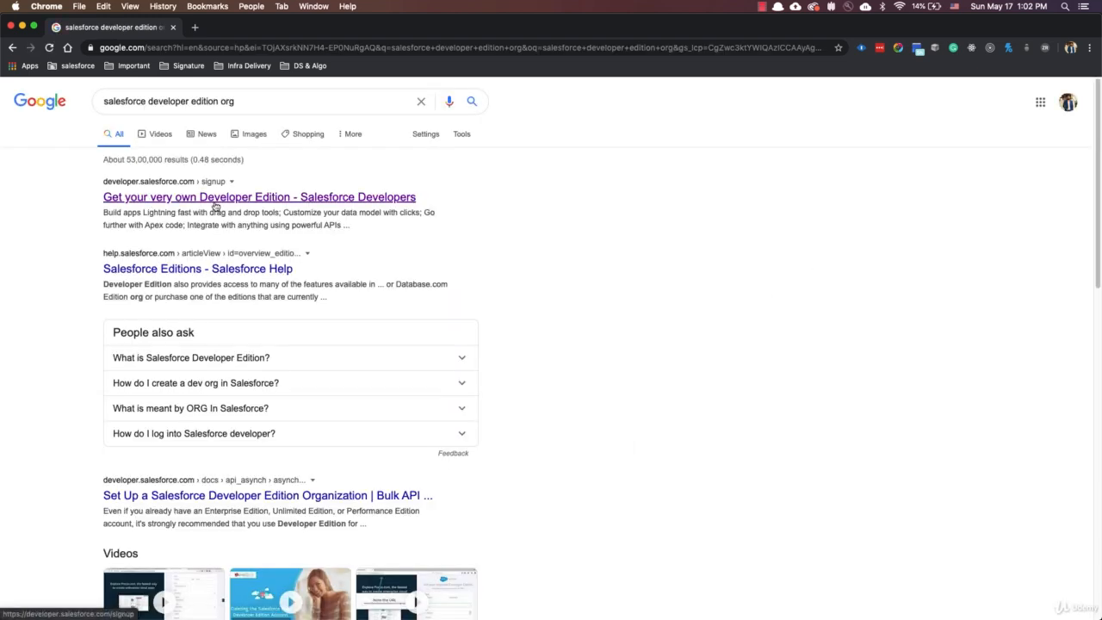
Open the Salesforce Developer Edition sign-up page and autofill the name, email, country and postal code from a saved address.
{"action": "left_click", "coordinate": [189, 201]}
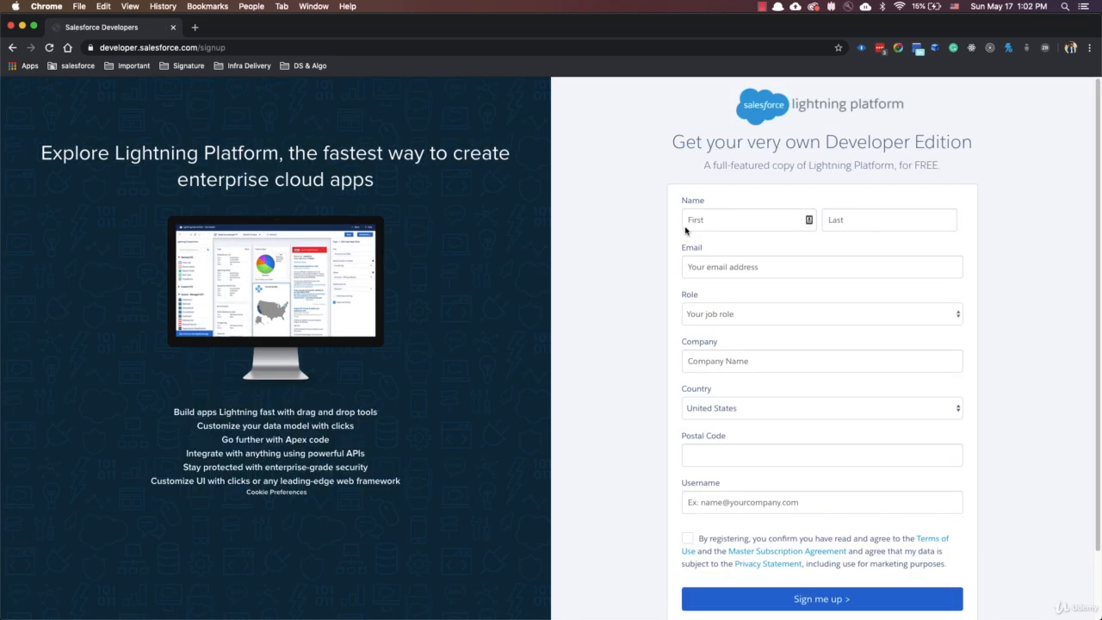
{"action": "left_click", "coordinate": [746, 220]}
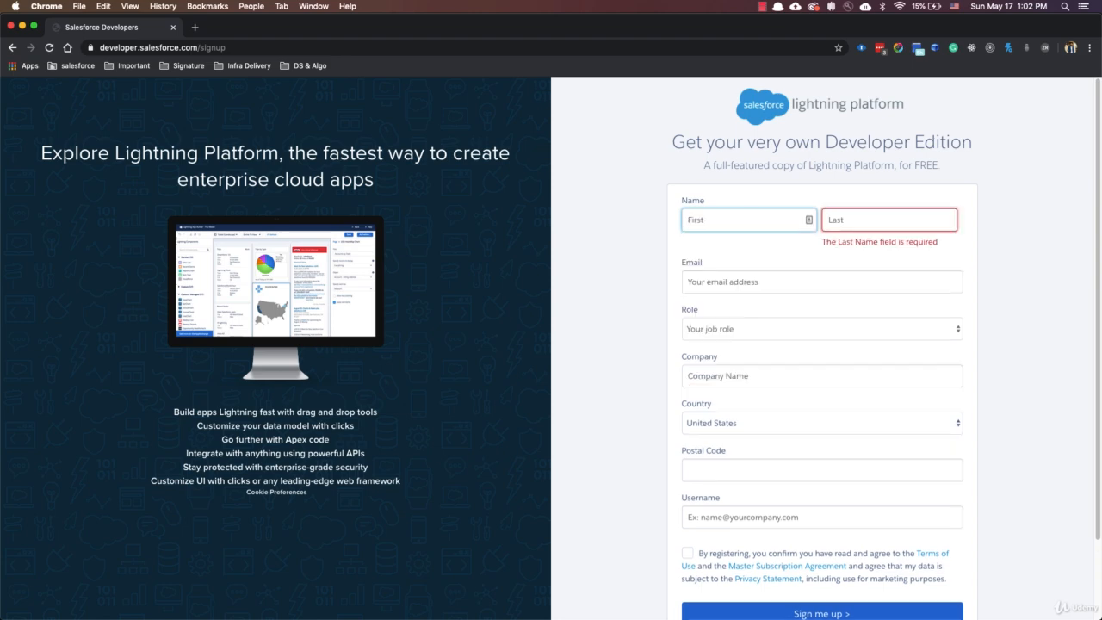
{"action": "type", "text": "Ma"}
{"action": "key", "text": "Down"}
{"action": "key", "text": "Return"}
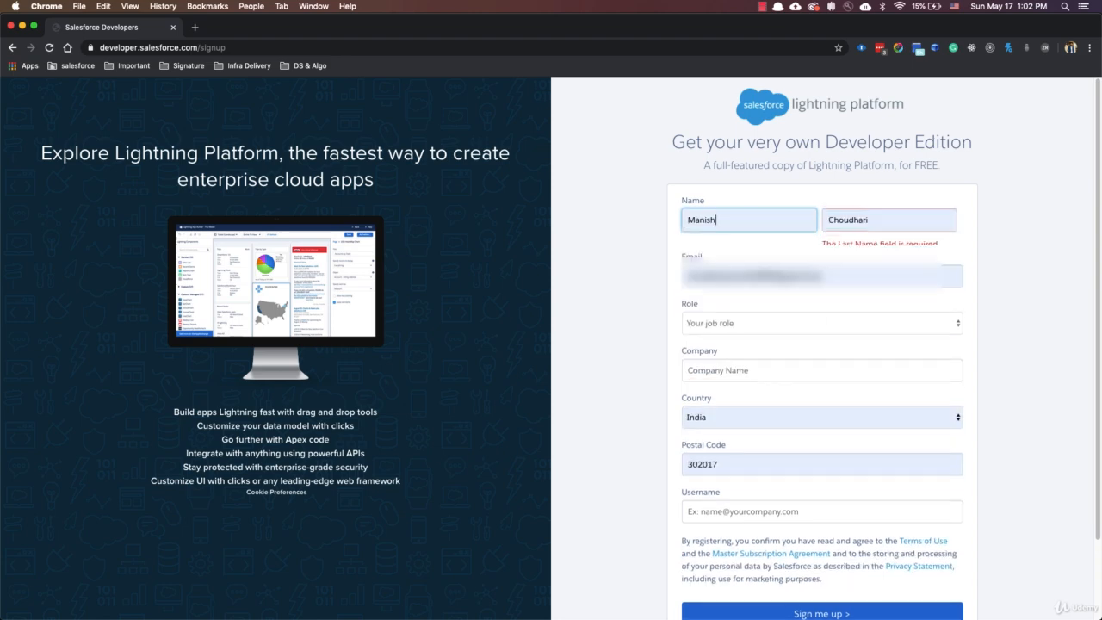
Set the job role to Developer and the company to Salesforce in the sign-up form.
{"action": "left_click", "coordinate": [714, 317]}
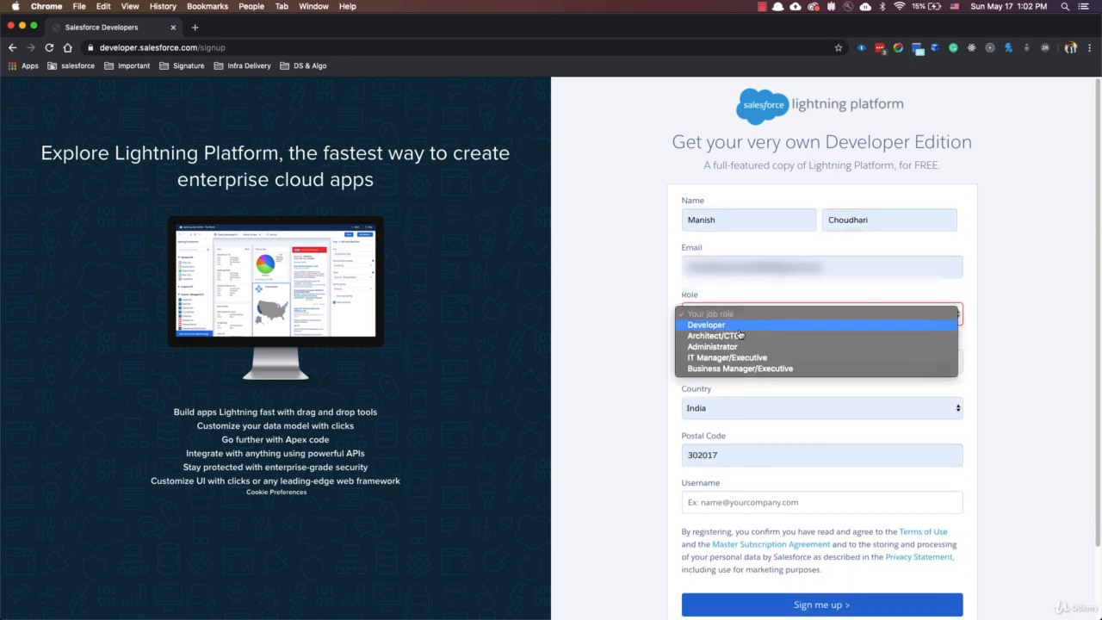
{"action": "key", "text": "Return"}
{"action": "left_click", "coordinate": [718, 366]}
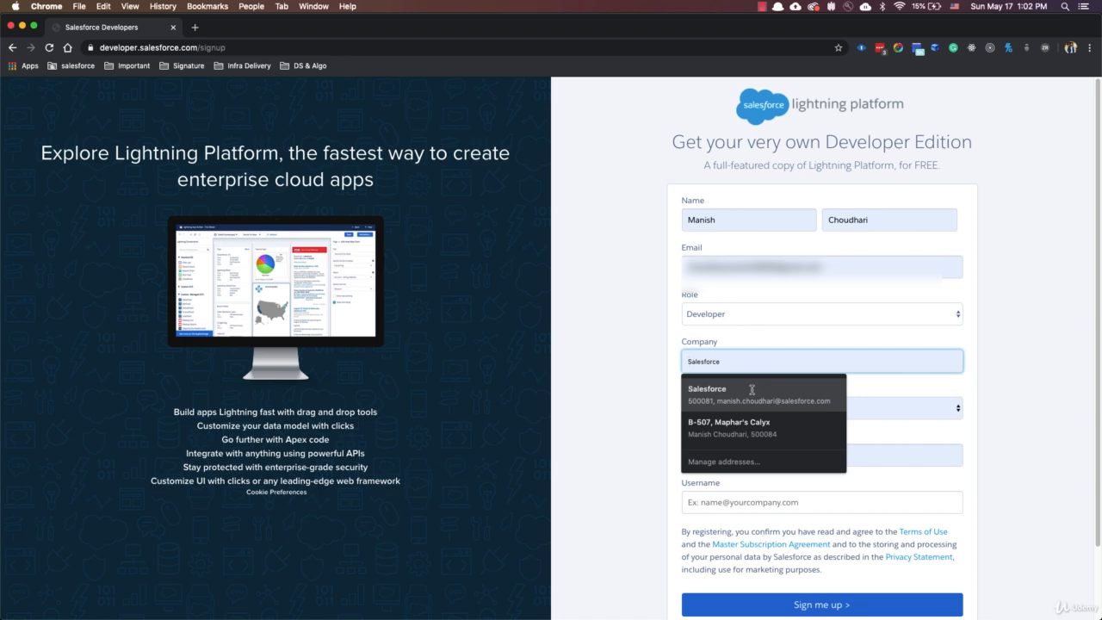
{"action": "left_click", "coordinate": [751, 389]}
Enter a unique username in email address format in the sign-up form.
{"action": "left_click", "coordinate": [730, 502]}
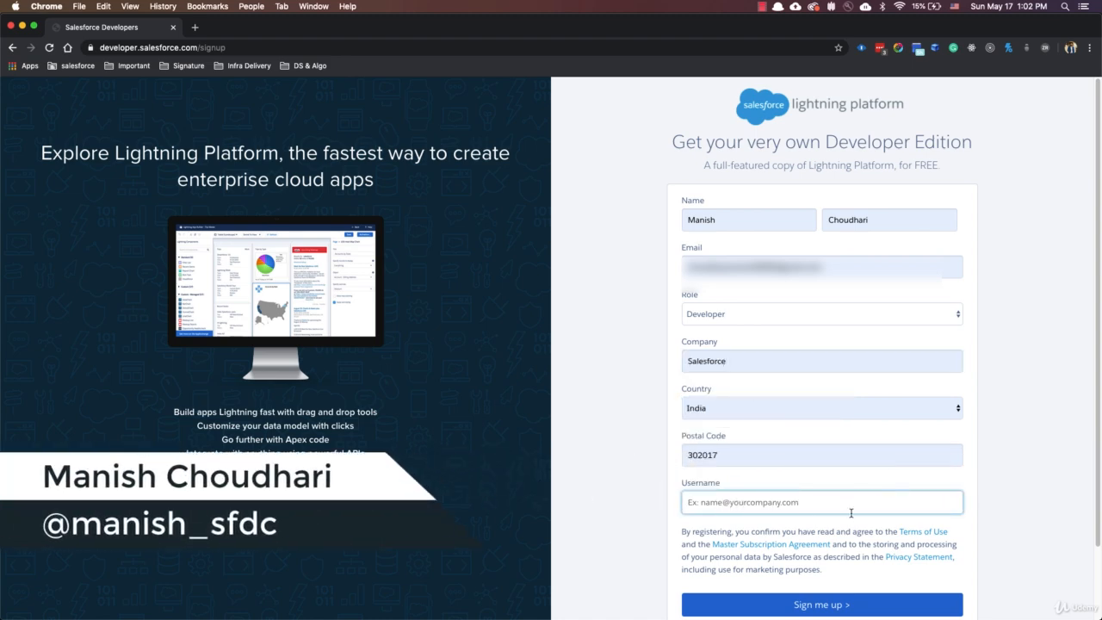
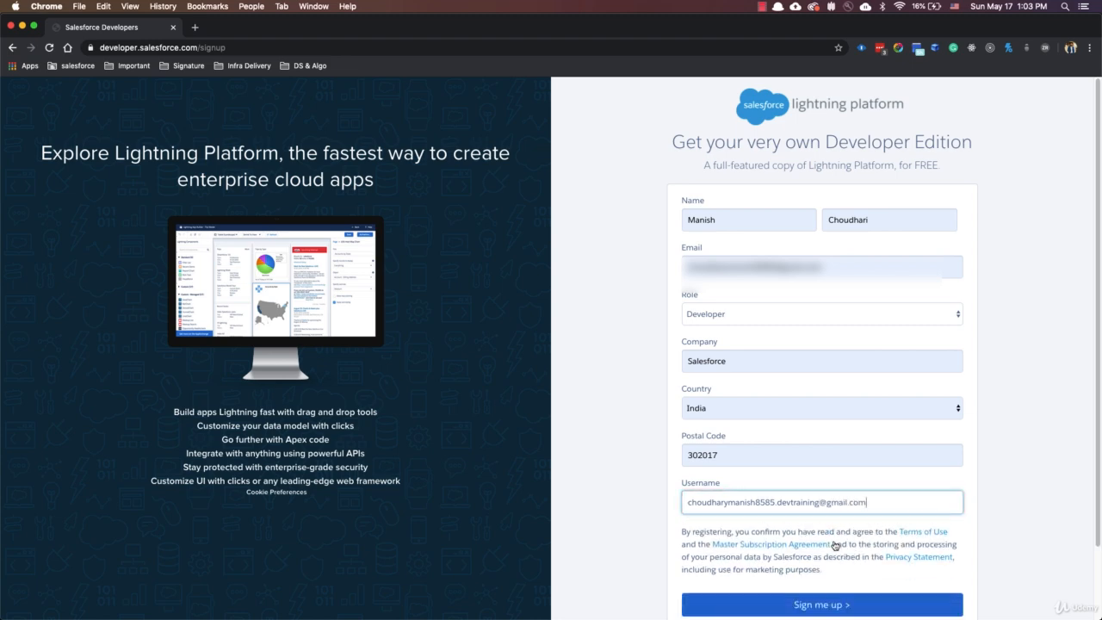
Submit the sign-up form and verify the account from the Salesforce welcome email.
{"action": "scroll", "coordinate": [834, 546], "scroll_direction": "down", "scroll_amount": 2}
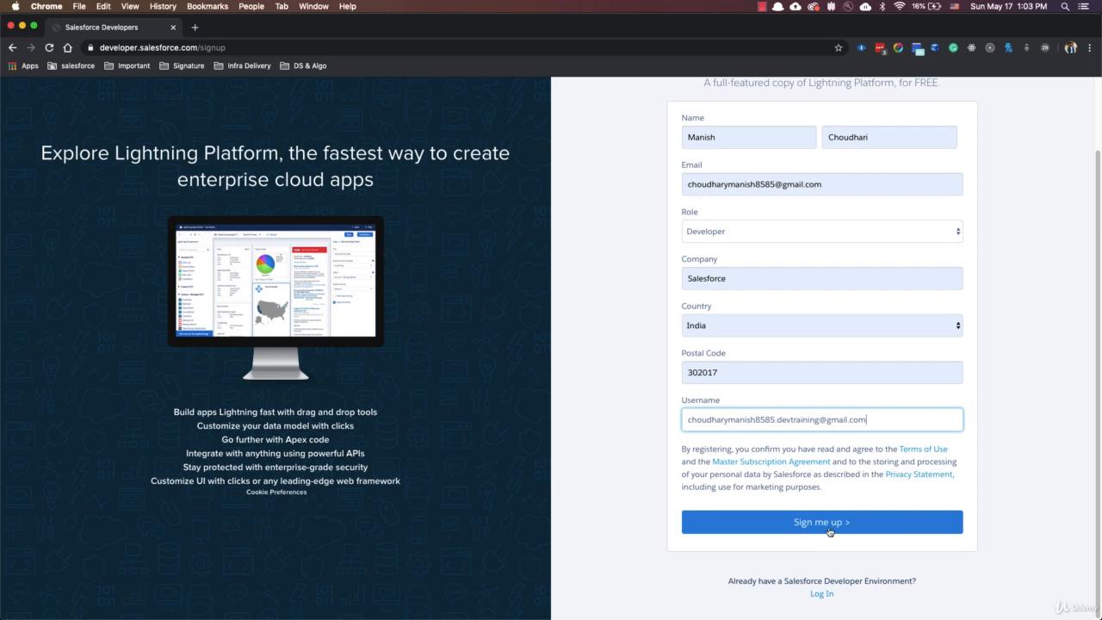
{"action": "left_click", "coordinate": [829, 531]}
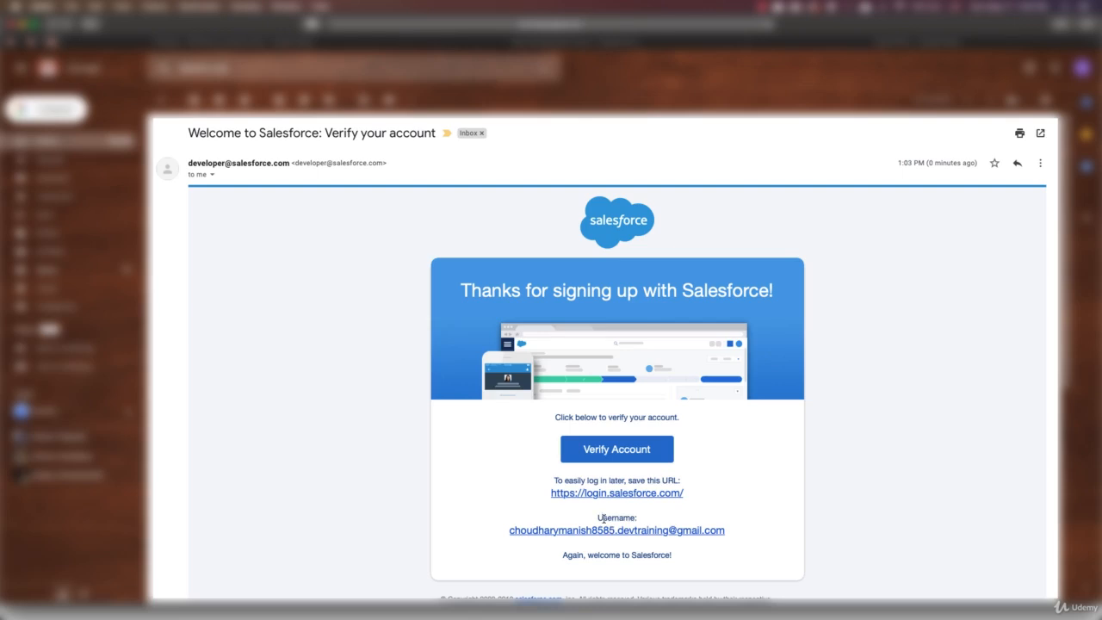
{"action": "left_click", "coordinate": [623, 452]}
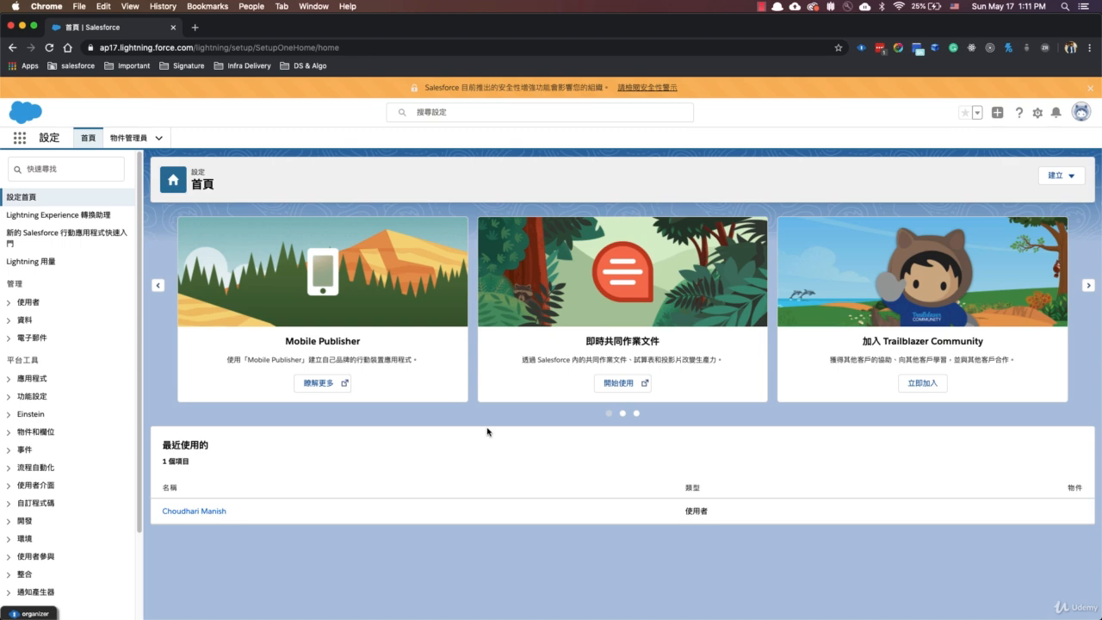
Translate the Setup home page to English in the browser and dismiss the translation popup.
{"action": "right_click", "coordinate": [469, 419]}
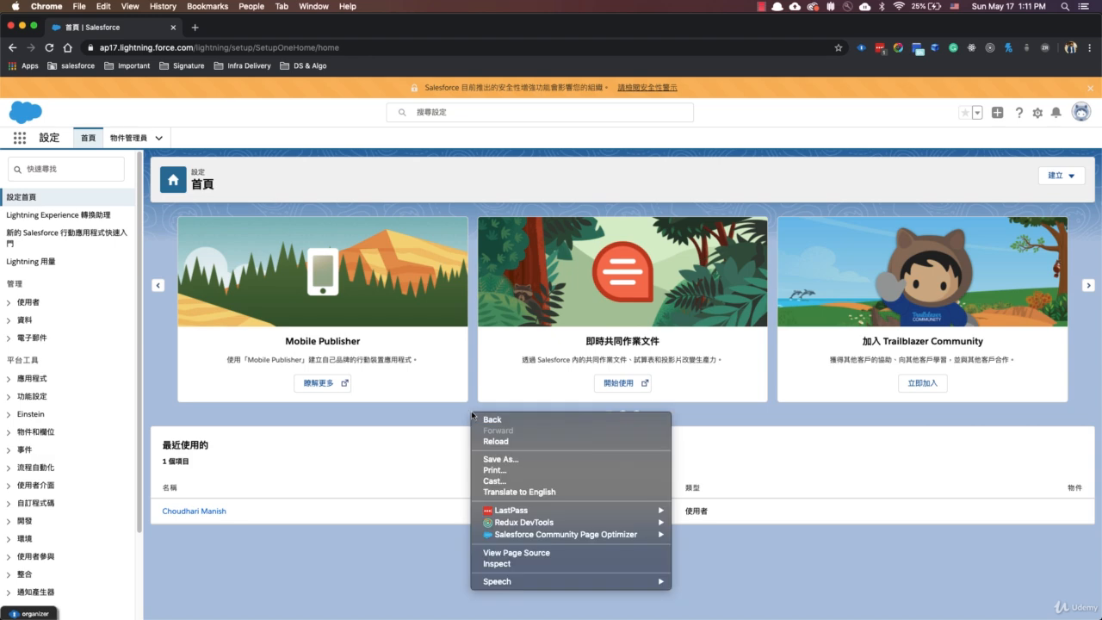
{"action": "left_click", "coordinate": [509, 494]}
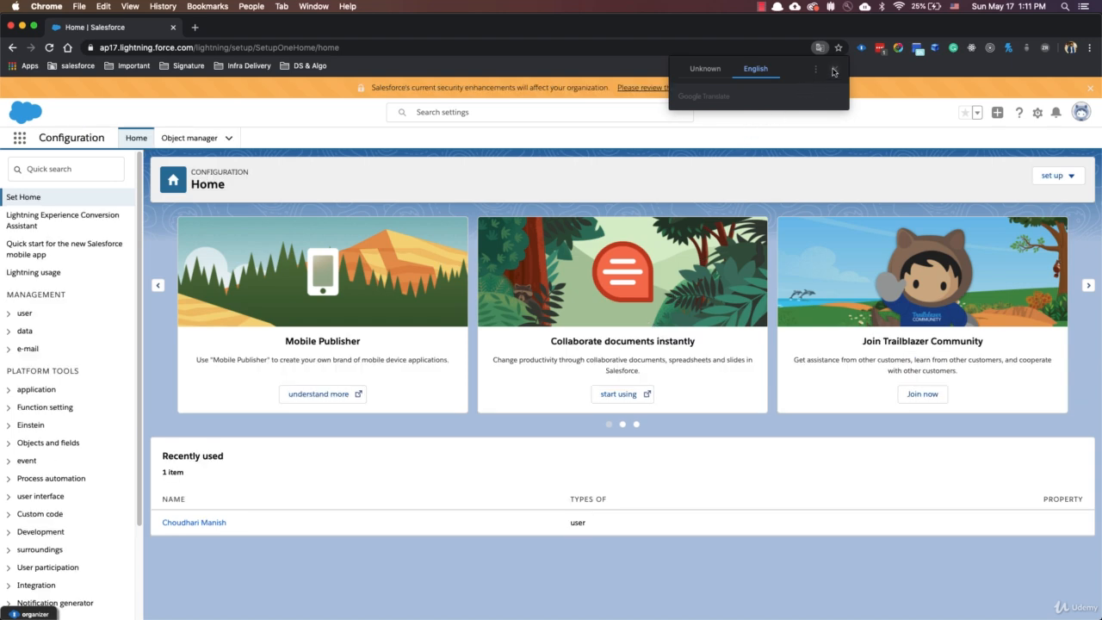
{"action": "left_click", "coordinate": [833, 71]}
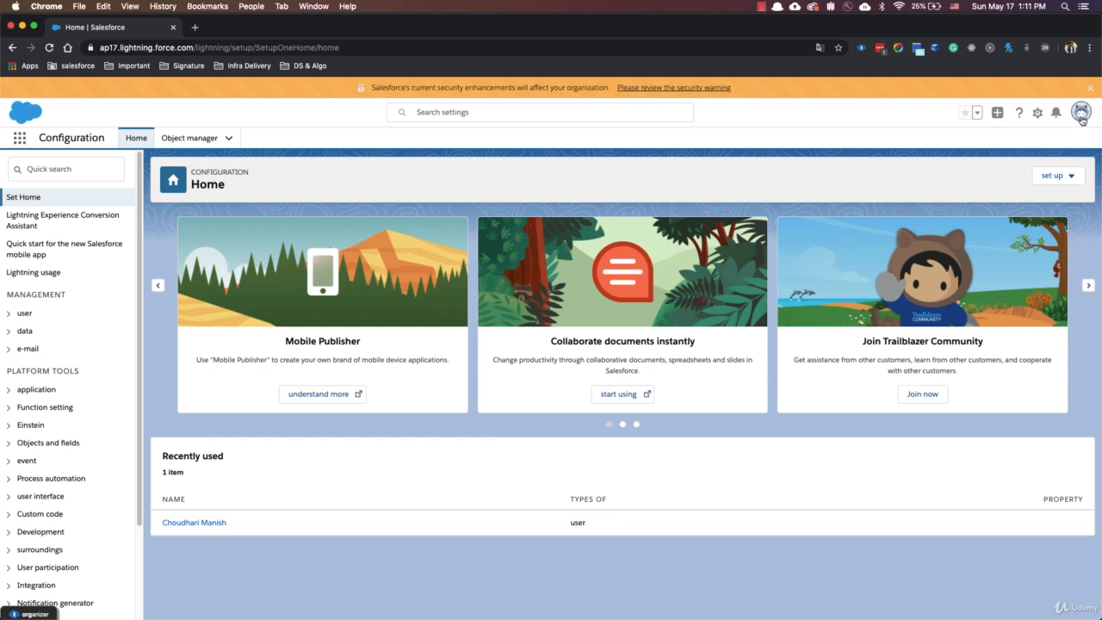
In the personal language and time zone settings, set the language to English and the locale to English (India), saving the changes.
{"action": "left_click", "coordinate": [1081, 117]}
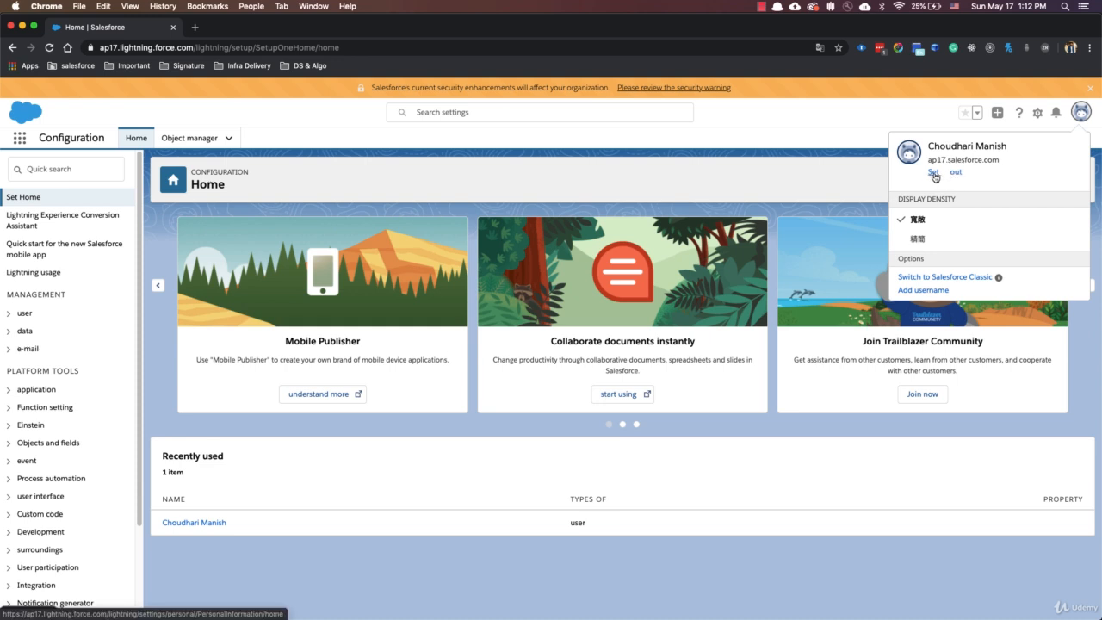
{"action": "left_click", "coordinate": [935, 175]}
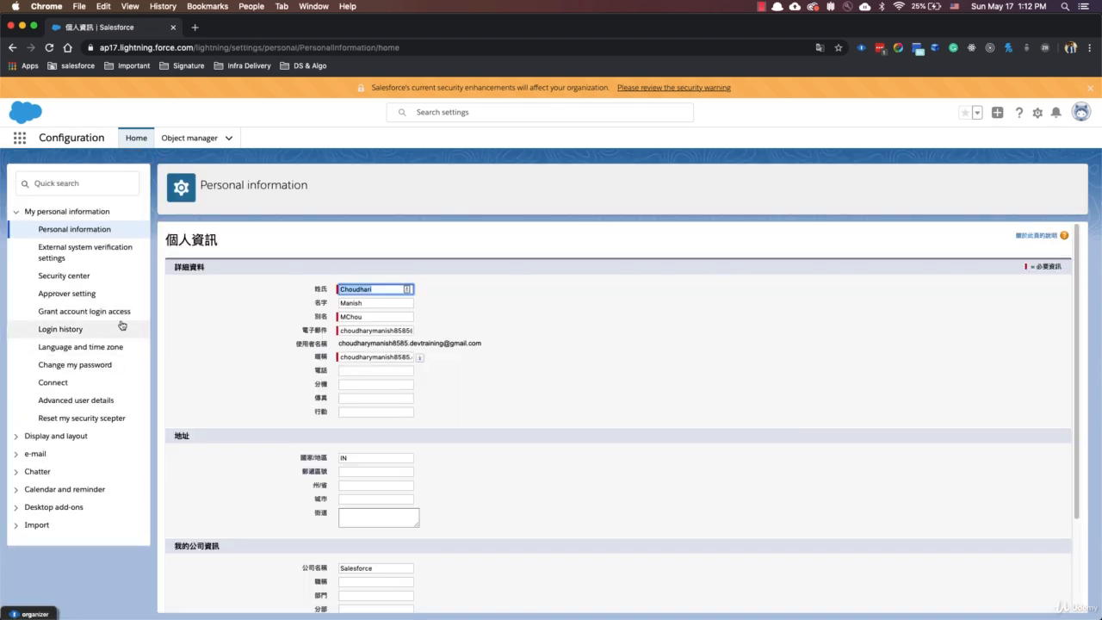
{"action": "left_click", "coordinate": [76, 348]}
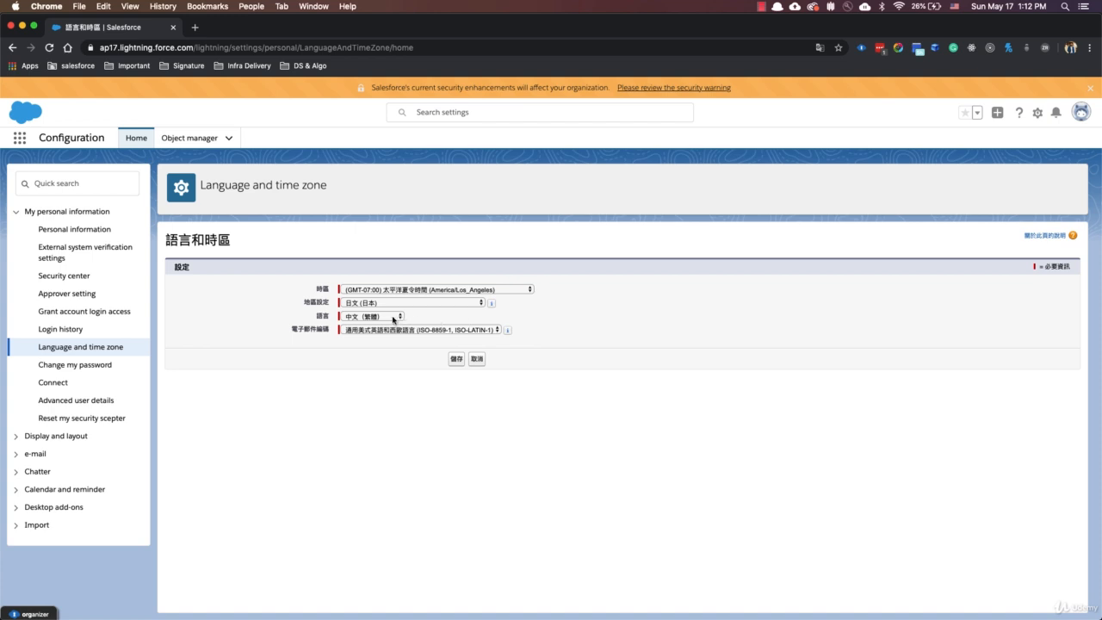
{"action": "left_click", "coordinate": [393, 318]}
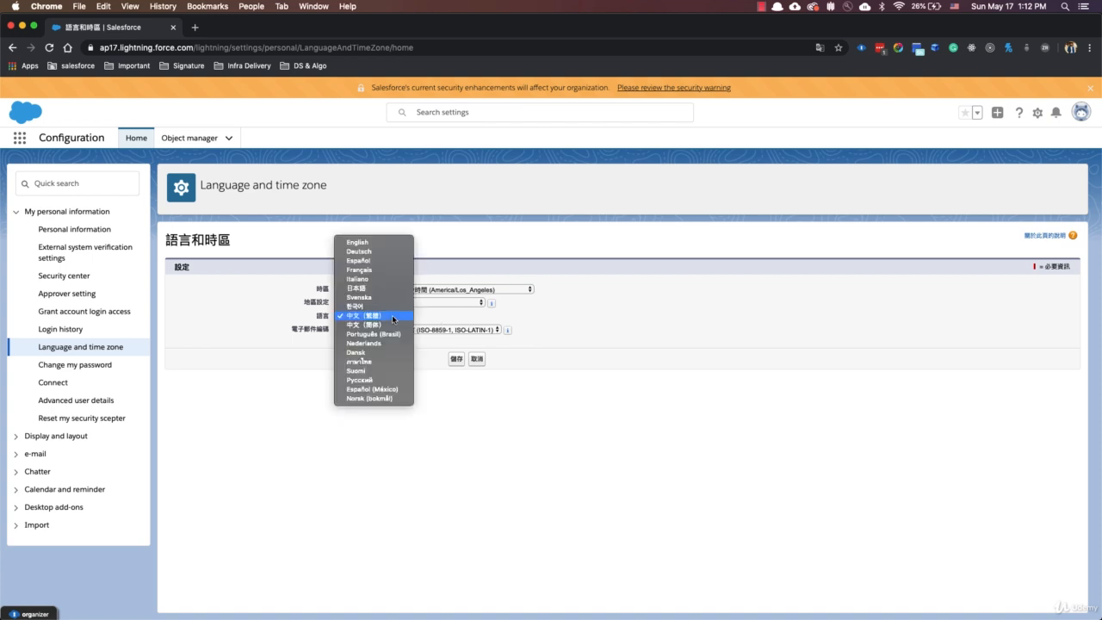
{"action": "left_click", "coordinate": [394, 243]}
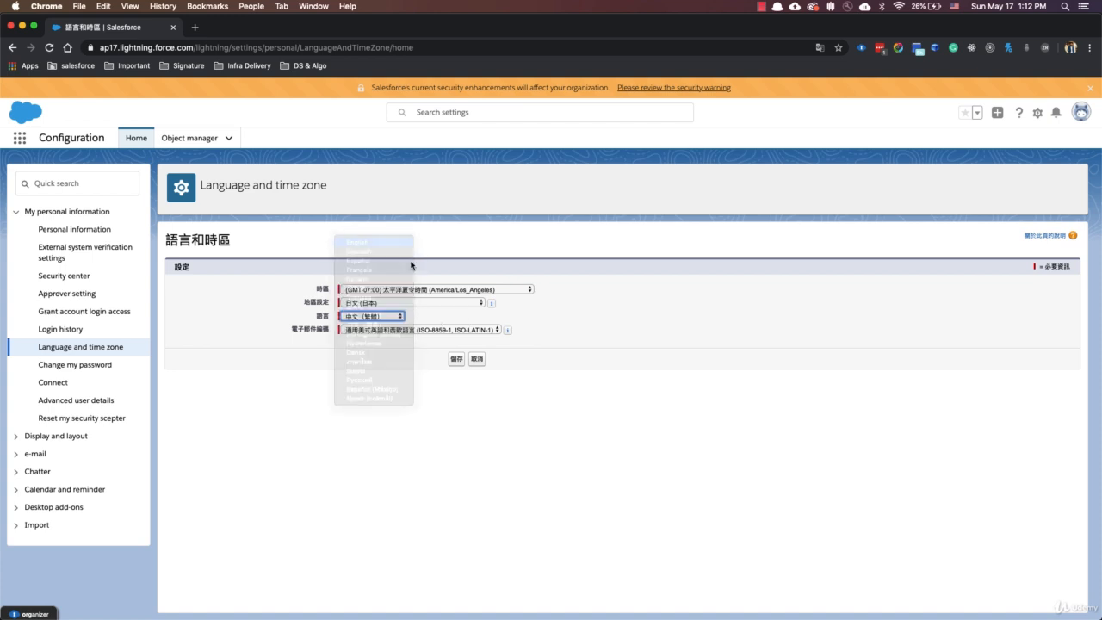
{"action": "left_click", "coordinate": [458, 360]}
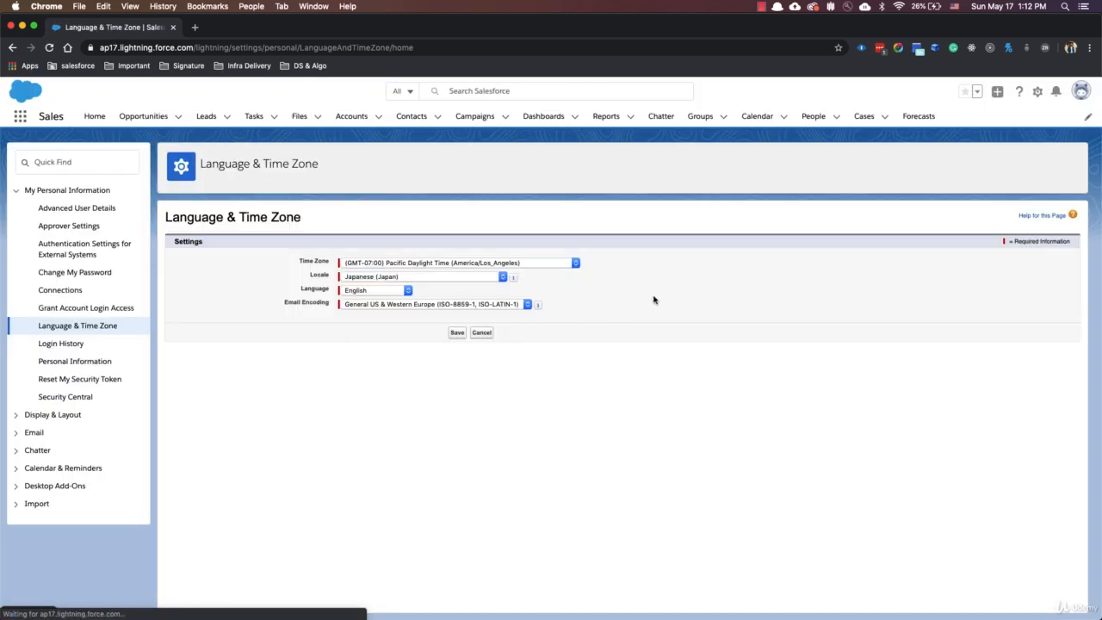
{"action": "left_click", "coordinate": [436, 277]}
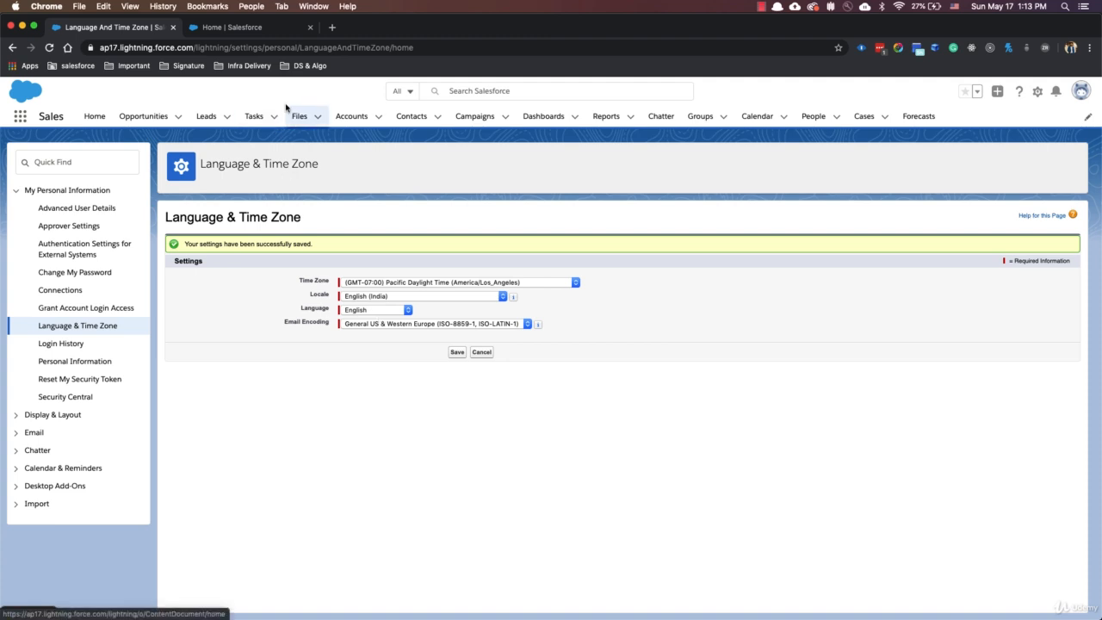
Switch to the Setup home page and examine the instance name at the start of its URL.
{"action": "left_click", "coordinate": [278, 32]}
{"action": "left_click", "coordinate": [69, 168]}
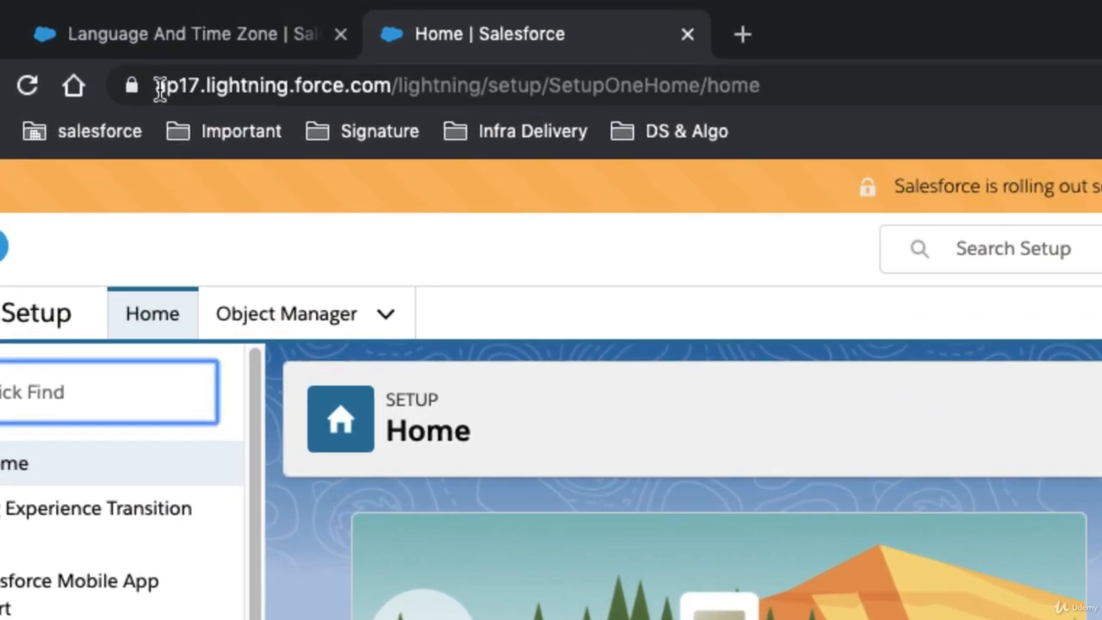
{"action": "left_click_drag", "start_coordinate": [160, 89], "coordinate": [786, 69]}
{"action": "left_click", "coordinate": [831, 69]}
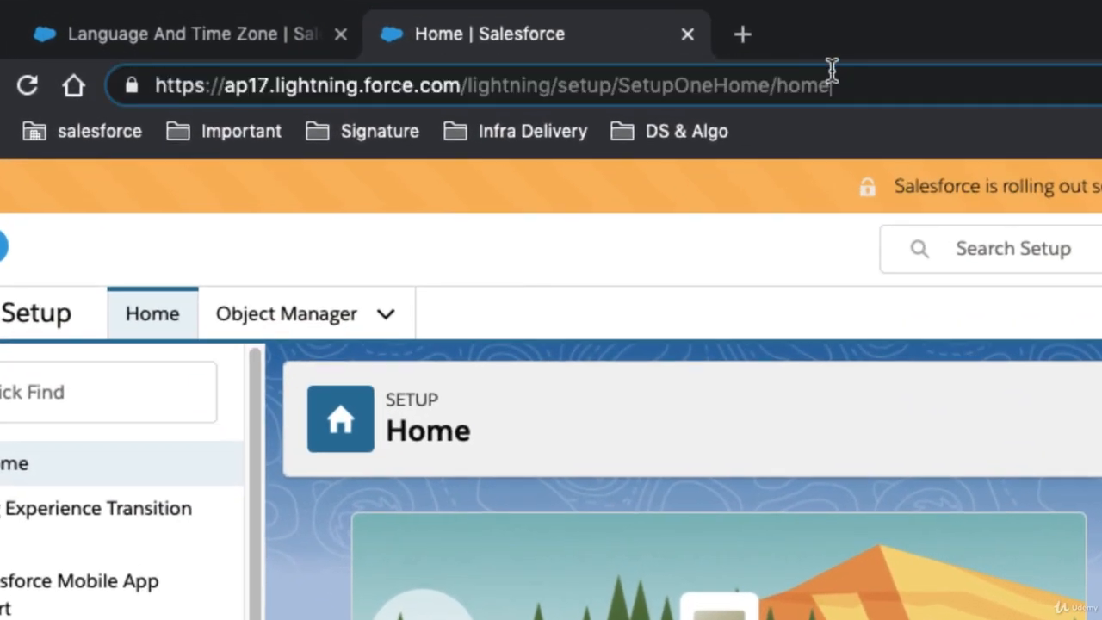
{"action": "left_click_drag", "start_coordinate": [227, 90], "coordinate": [267, 90]}
{"action": "left_click", "coordinate": [263, 89]}
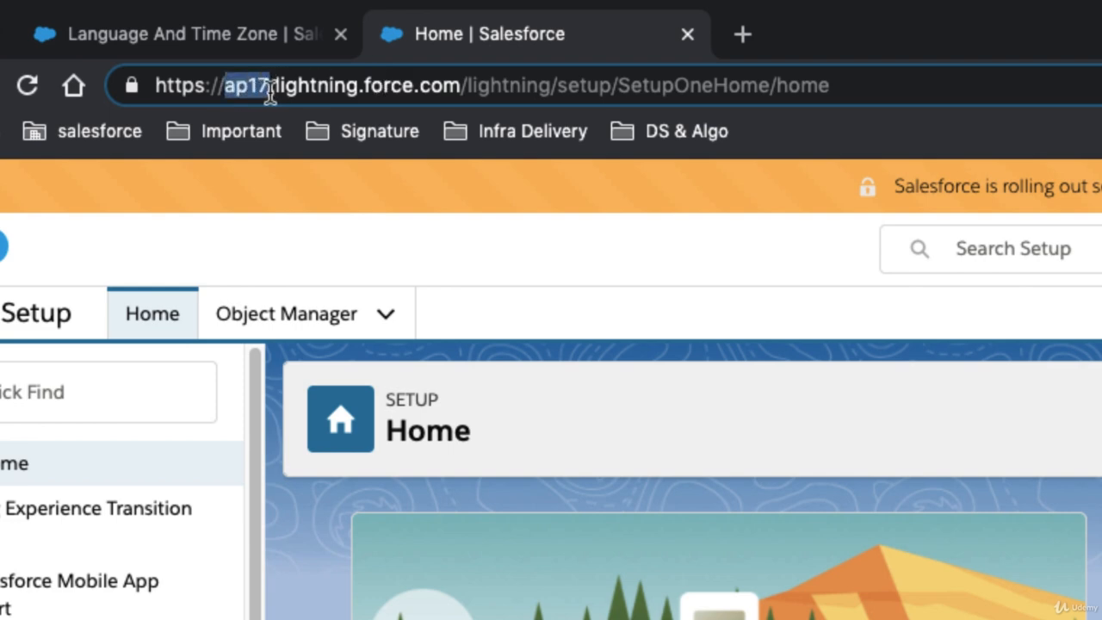
{"action": "left_click", "coordinate": [269, 90]}
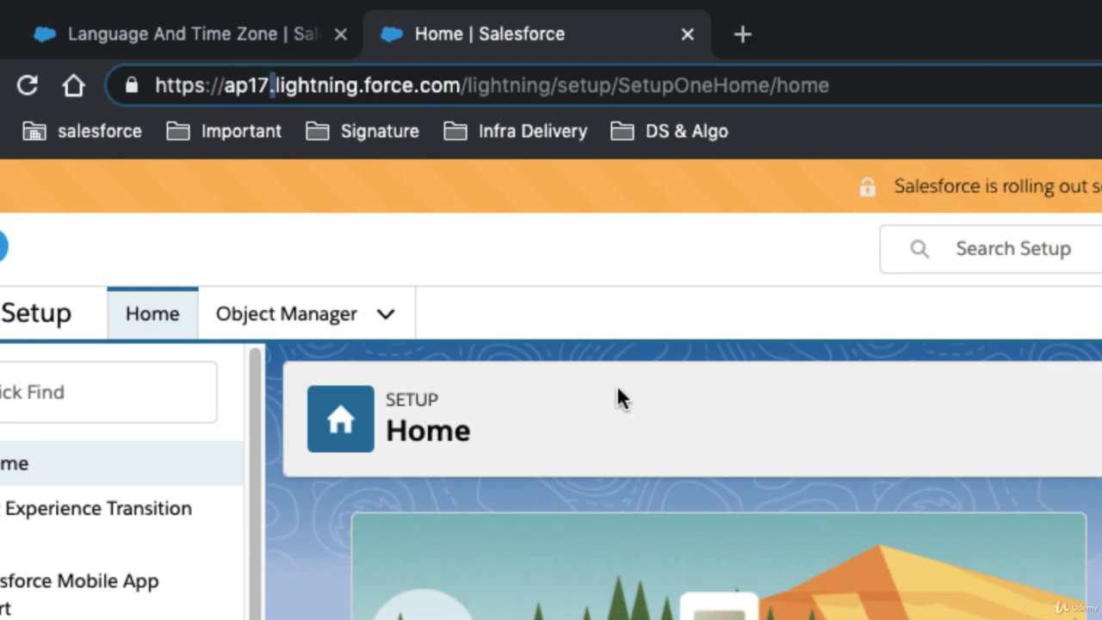
{"action": "left_click_drag", "start_coordinate": [249, 89], "coordinate": [226, 90]}
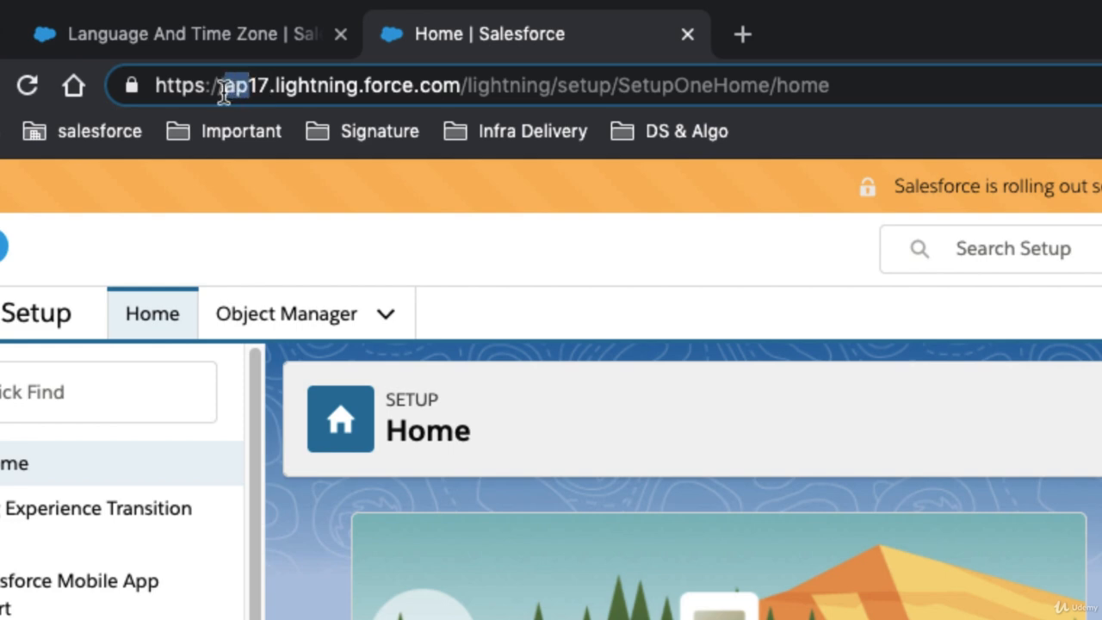
{"action": "left_click_drag", "start_coordinate": [223, 93], "coordinate": [233, 95]}
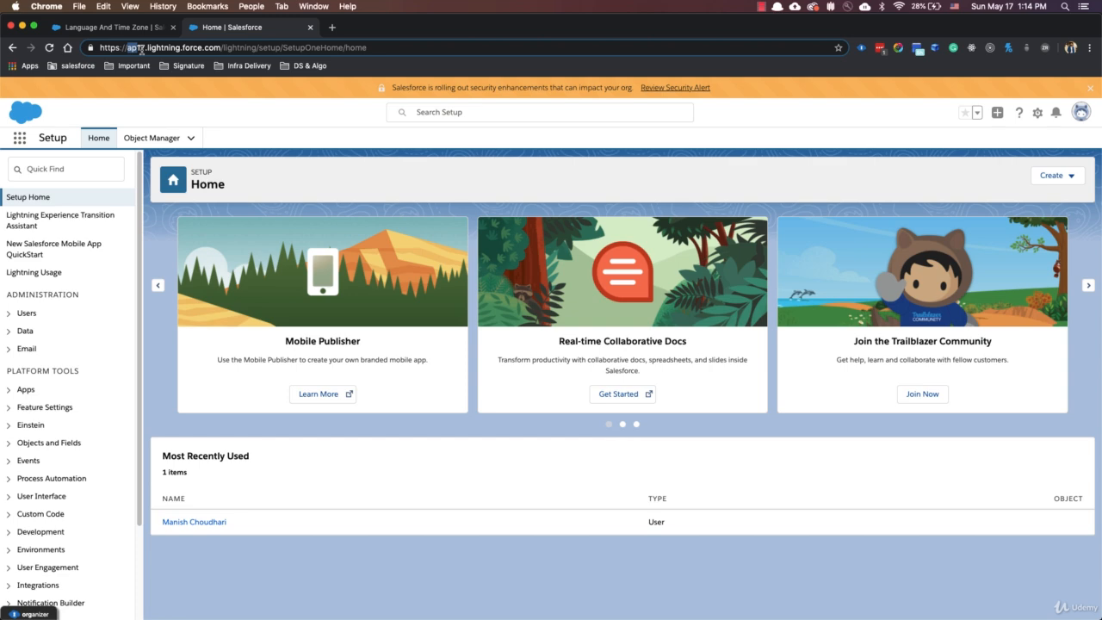
Find the My Domain page in Setup by searching for "my dom" and open it.
{"action": "left_click", "coordinate": [334, 141]}
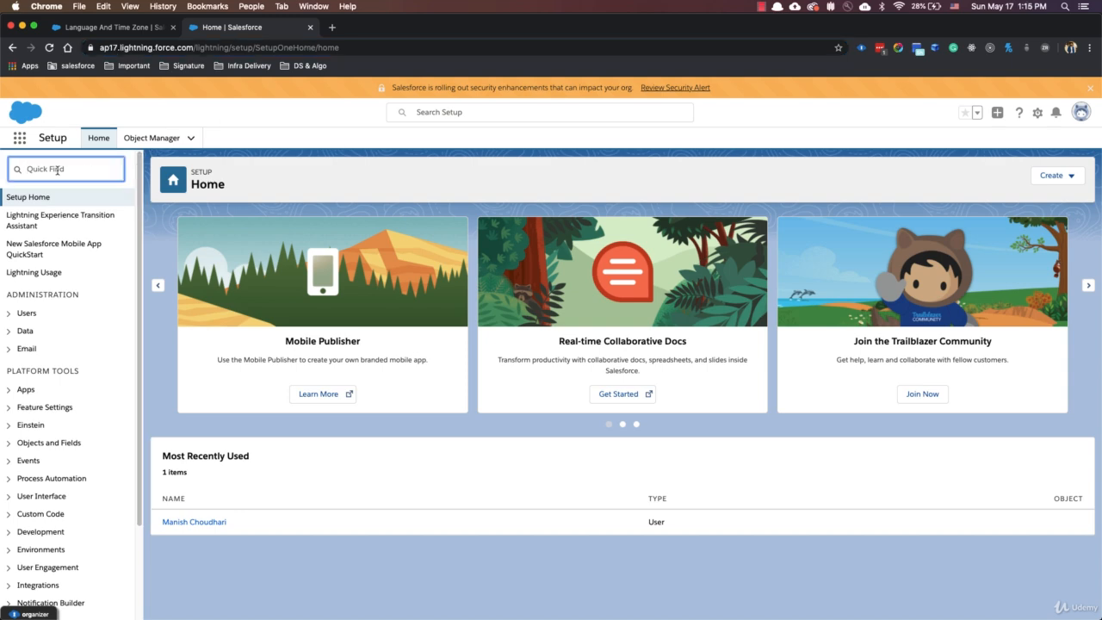
{"action": "type", "text": "my dom"}
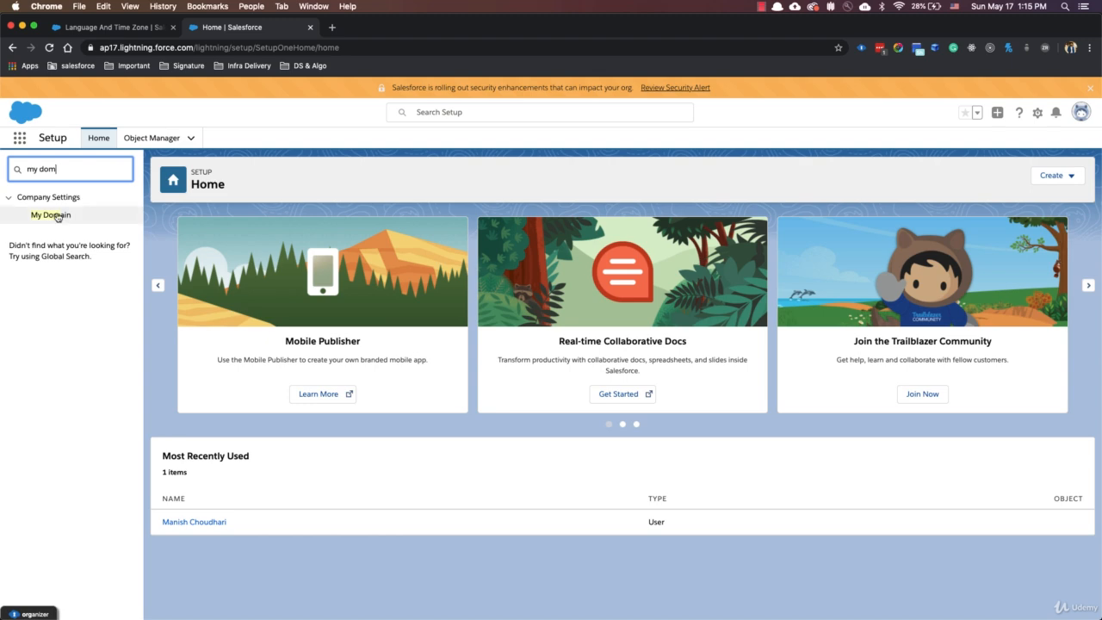
{"action": "left_click", "coordinate": [43, 218]}
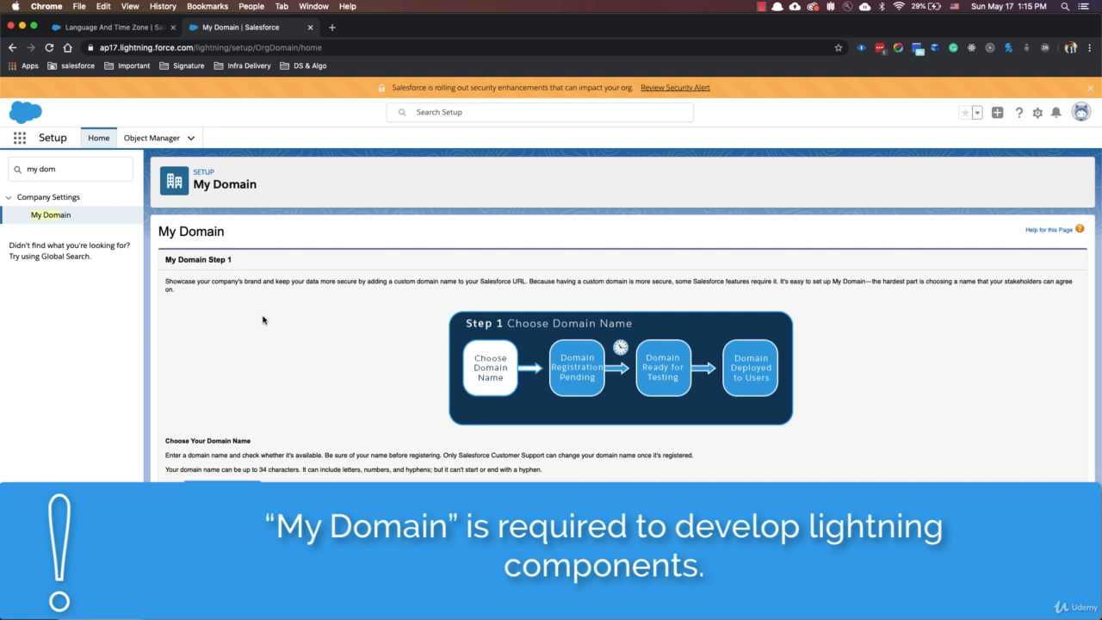
Enter sfa-dev-training as the My Domain name and check its availability.
{"action": "left_click", "coordinate": [237, 486]}
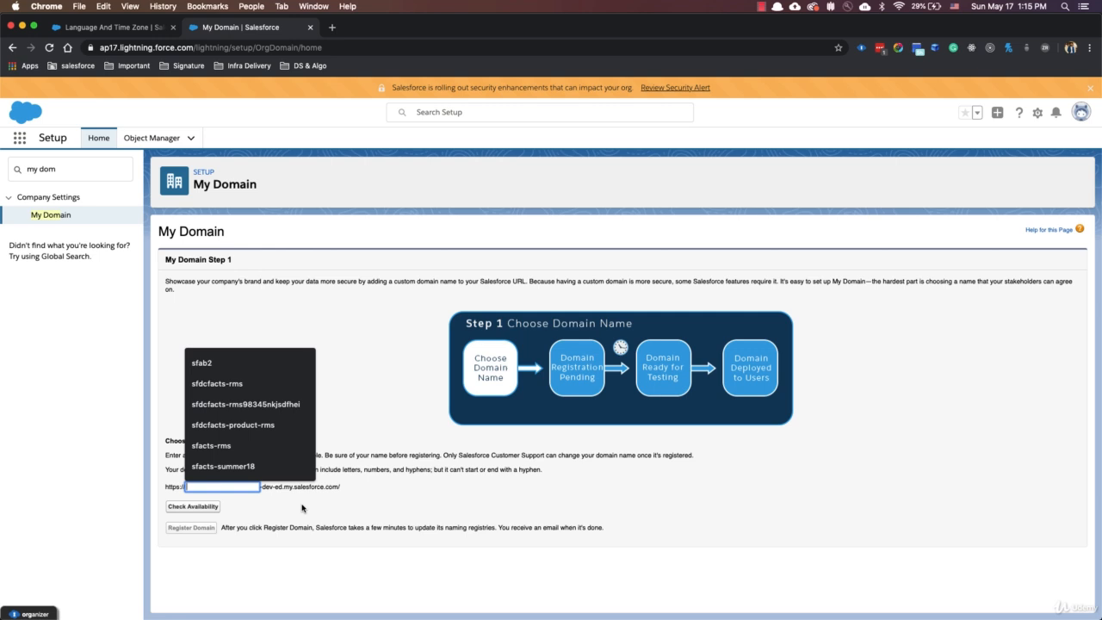
{"action": "left_click", "coordinate": [217, 492]}
{"action": "type", "text": "sfa-dev"}
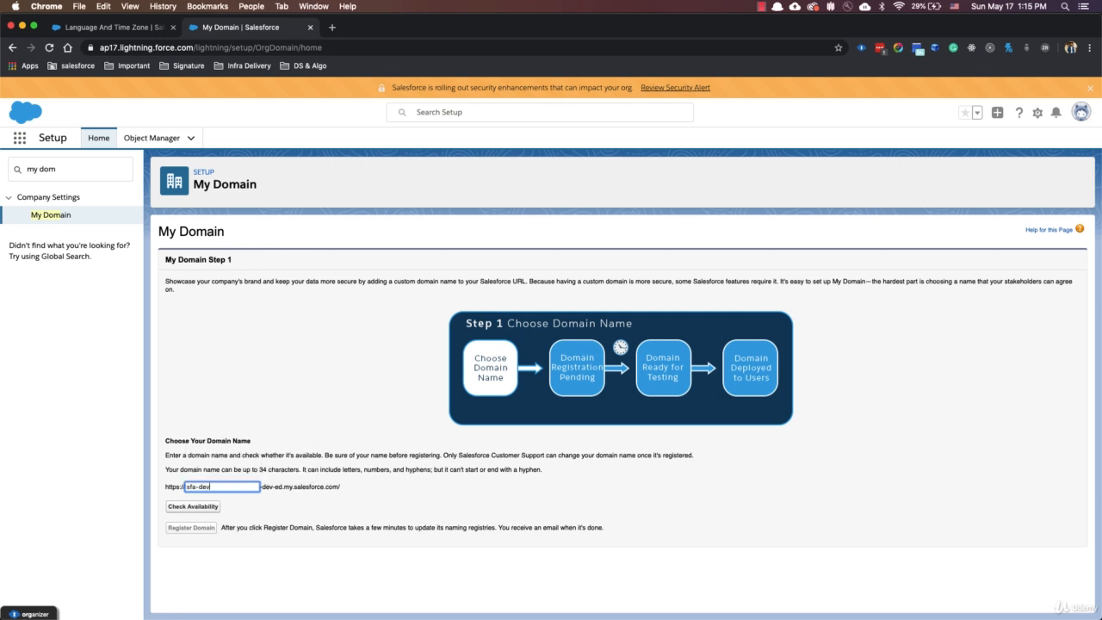
{"action": "type", "text": "-training"}
{"action": "left_click", "coordinate": [204, 513]}
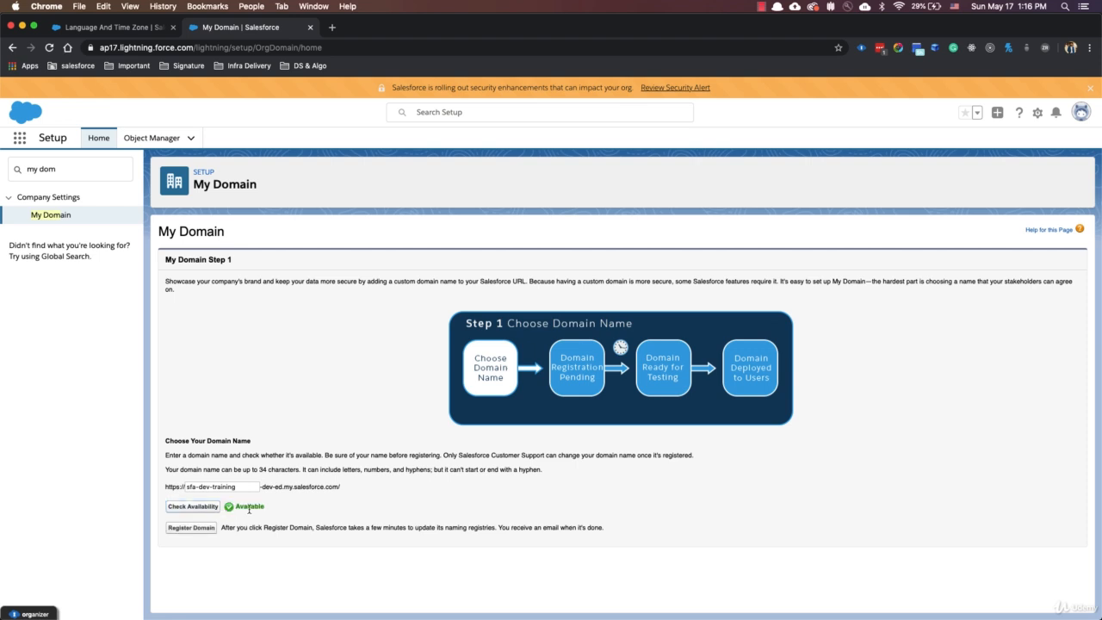
Register the sfa-dev-training domain and reload the My Domain page to refresh its registration status.
{"action": "left_click_drag", "start_coordinate": [235, 508], "coordinate": [272, 513]}
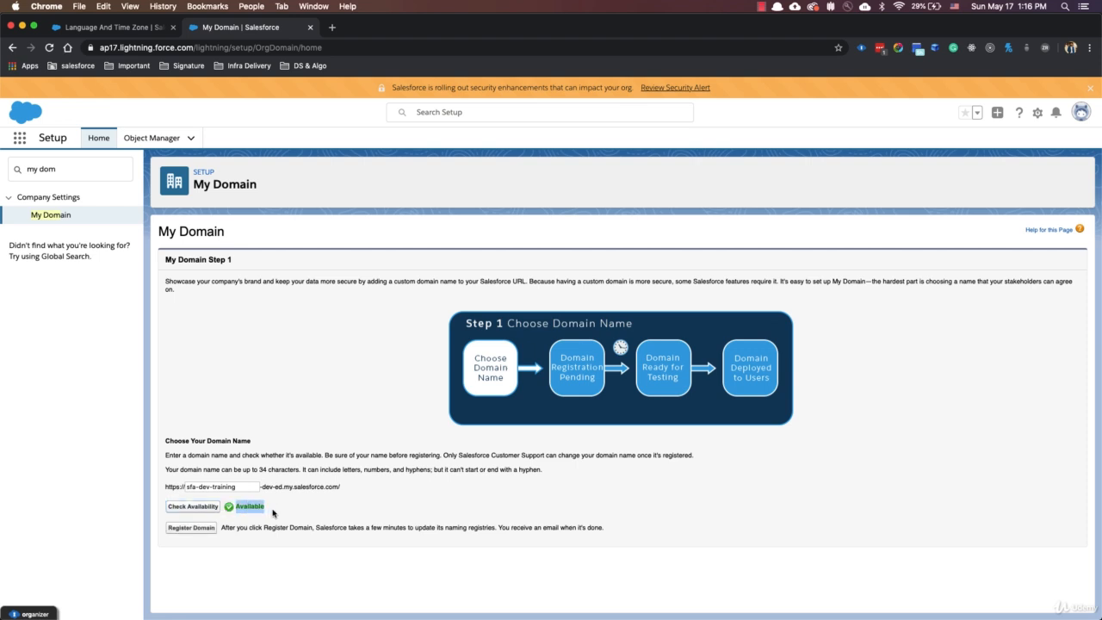
{"action": "left_click", "coordinate": [190, 529]}
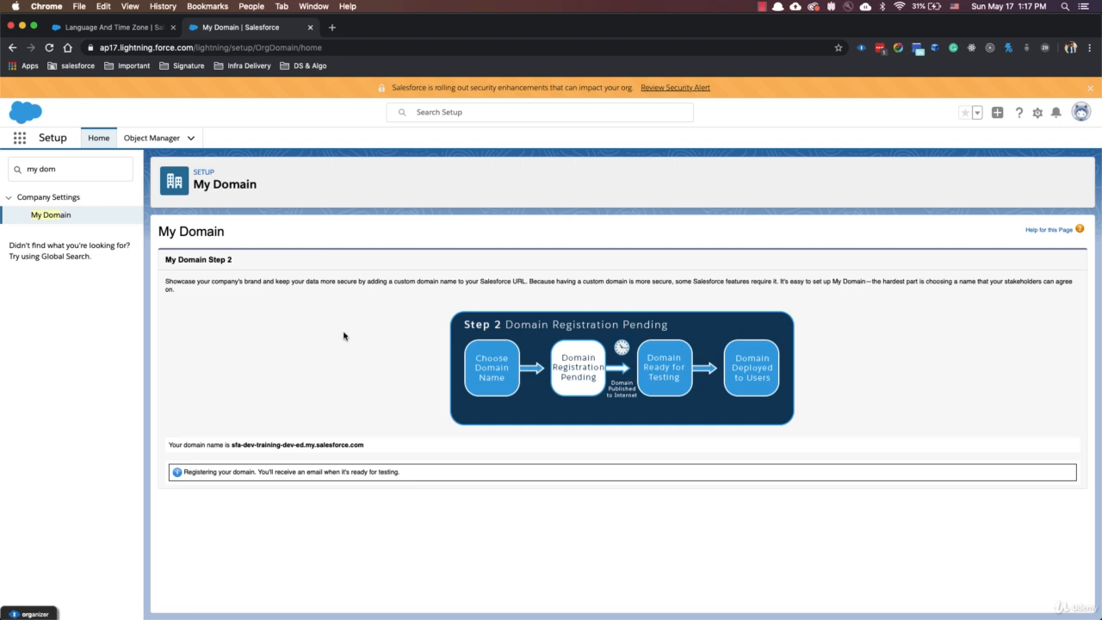
{"action": "left_click", "coordinate": [49, 48]}
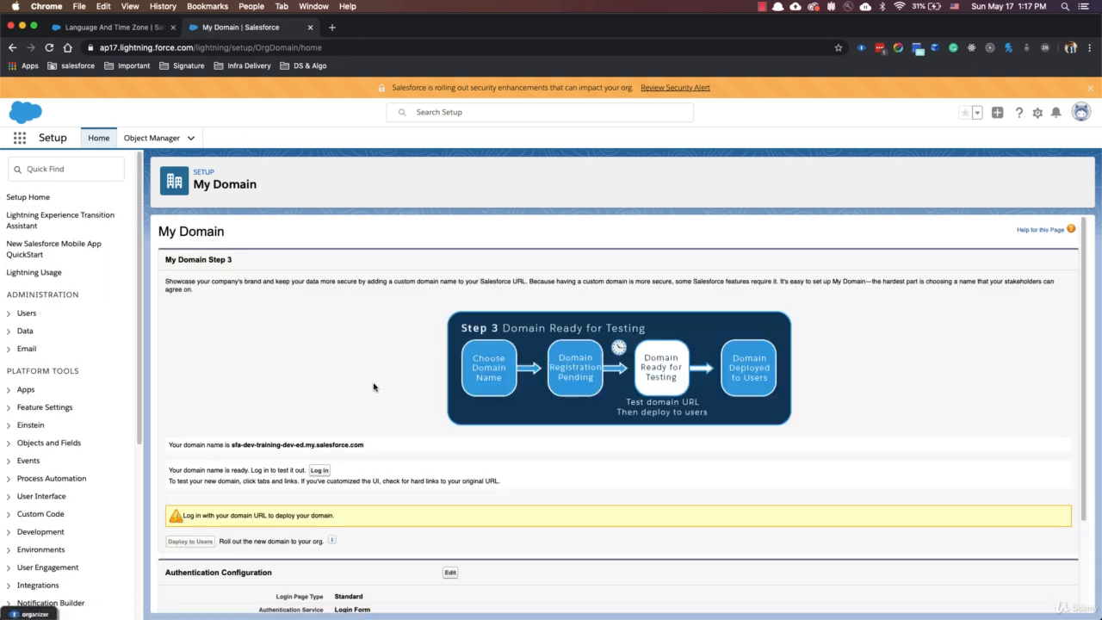
Log in through the new domain to test it, and deploy it to users, accepting the activation.
{"action": "scroll", "coordinate": [220, 469], "scroll_direction": "down", "scroll_amount": 1}
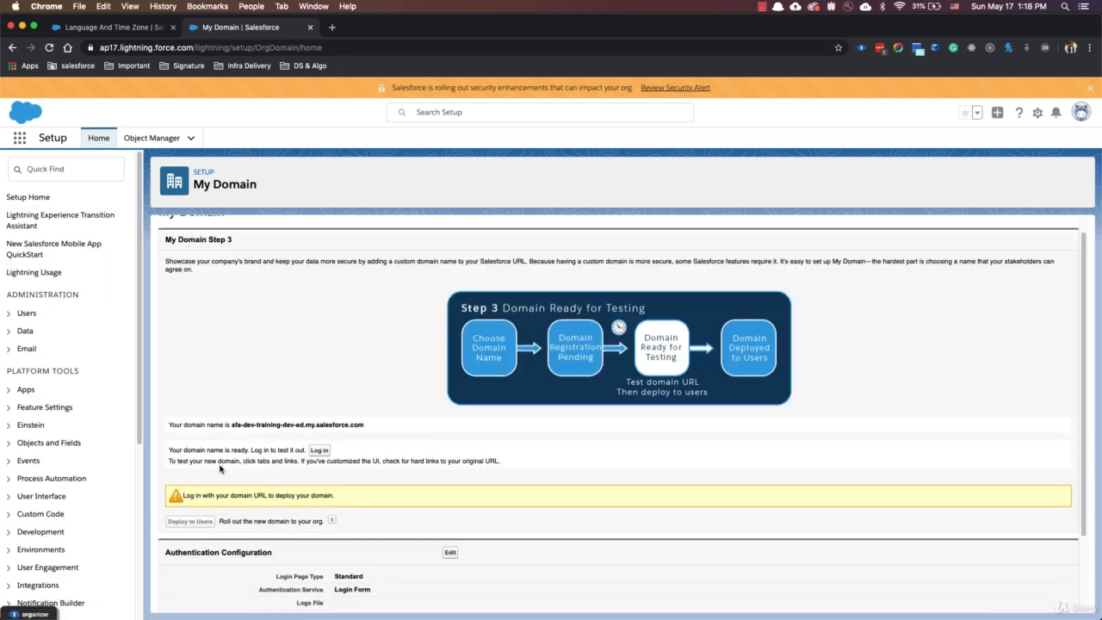
{"action": "left_click", "coordinate": [318, 450]}
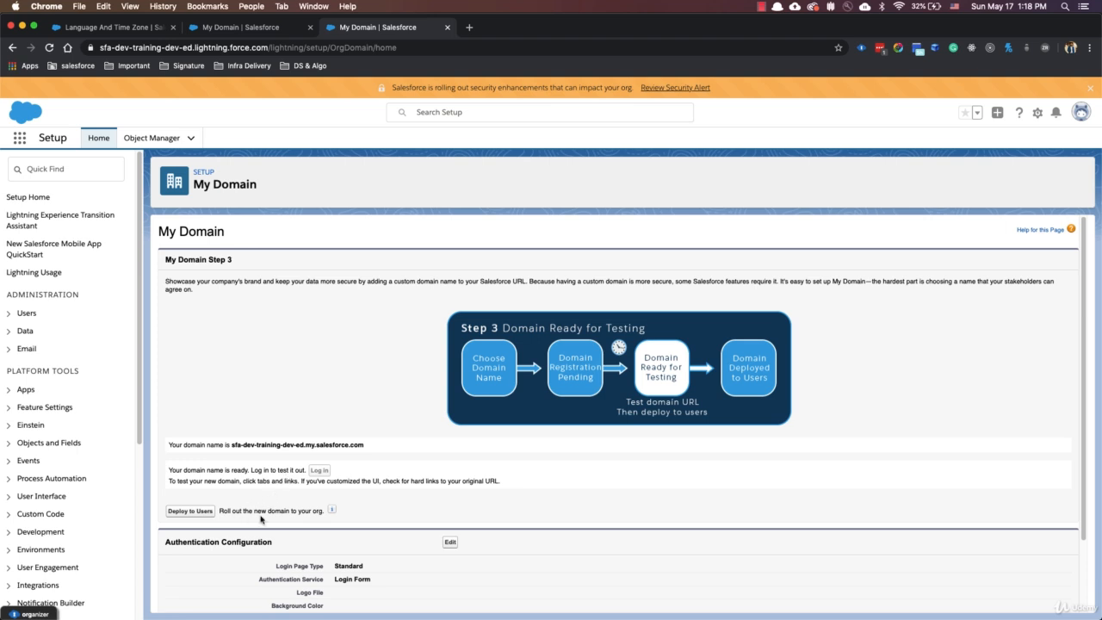
{"action": "scroll", "coordinate": [256, 519], "scroll_direction": "down", "scroll_amount": 1}
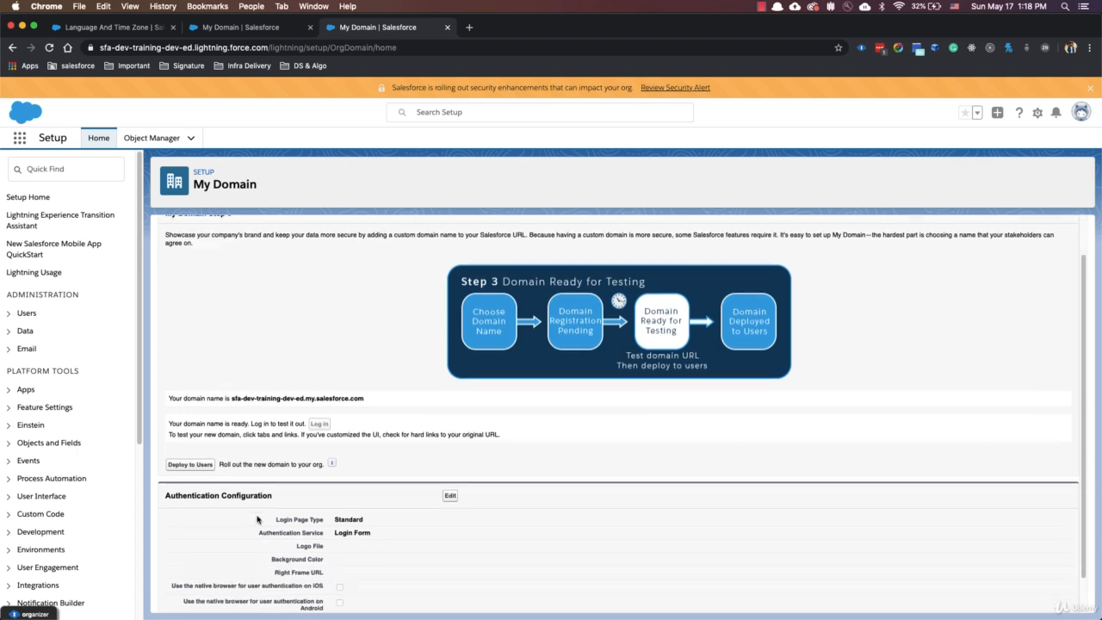
{"action": "left_click", "coordinate": [191, 465]}
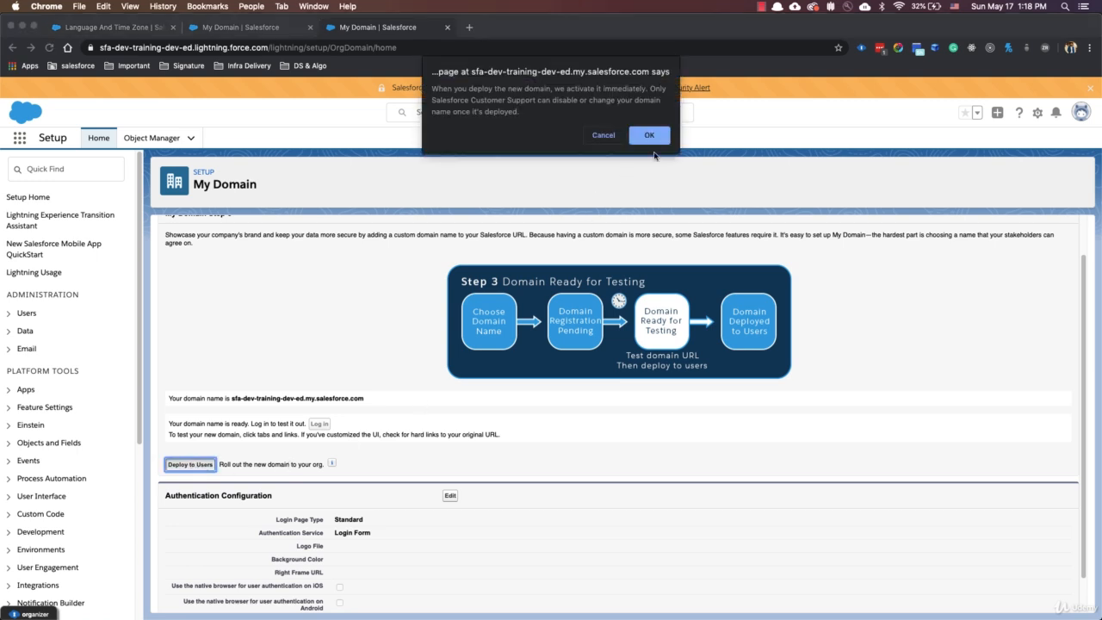
{"action": "left_click", "coordinate": [650, 137]}
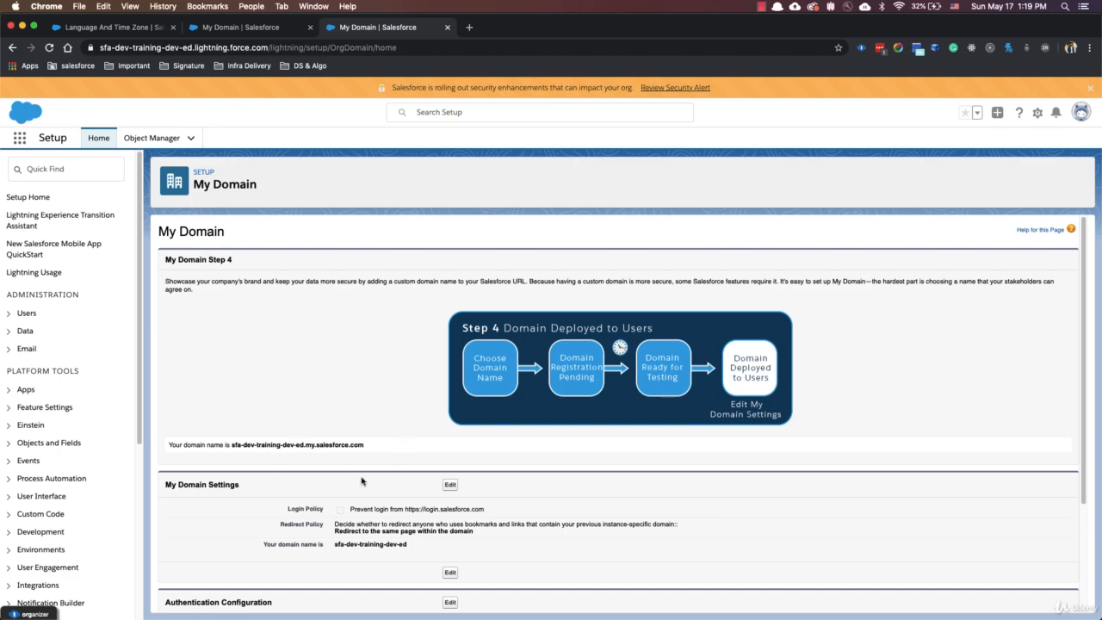
Examine the custom domain name and the dev-ed suffix in the org's page URL.
{"action": "left_click", "coordinate": [111, 47]}
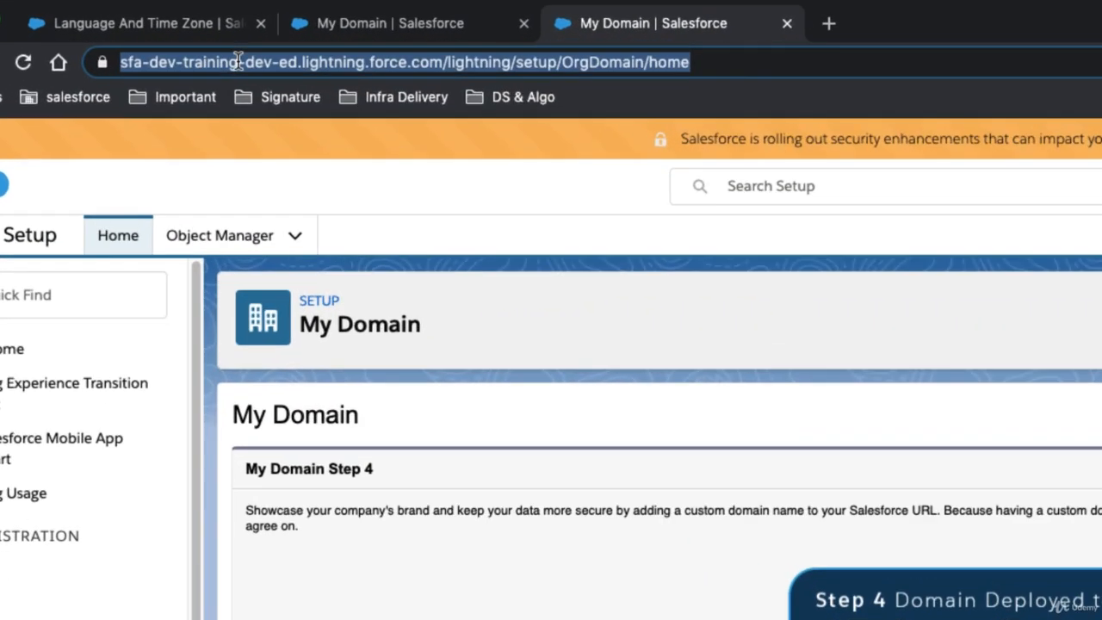
{"action": "left_click", "coordinate": [192, 47]}
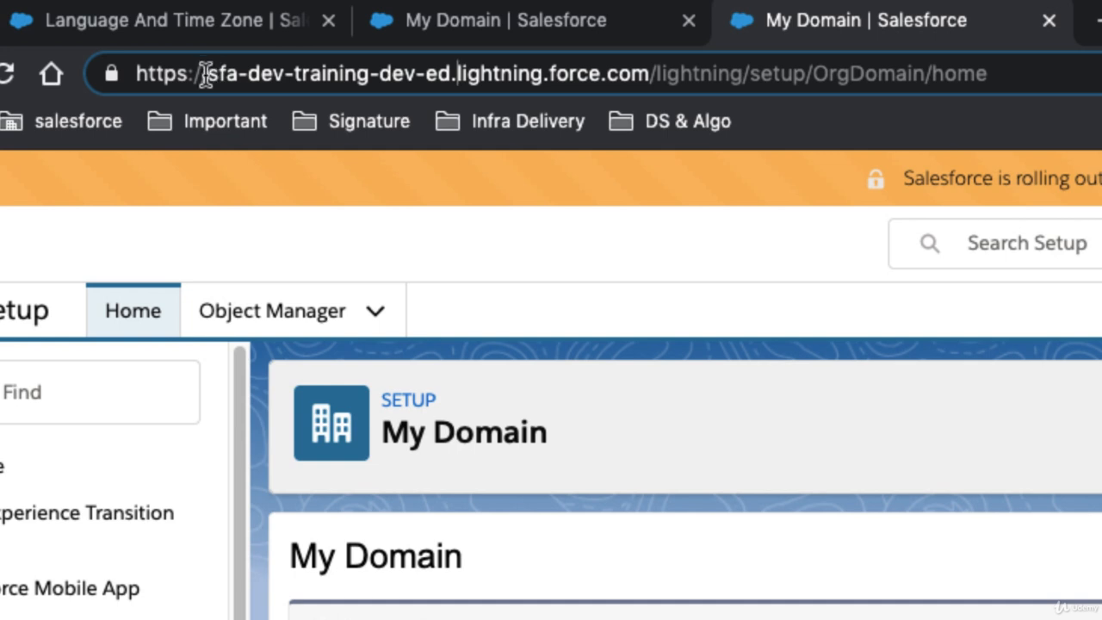
{"action": "left_click_drag", "start_coordinate": [207, 74], "coordinate": [419, 78]}
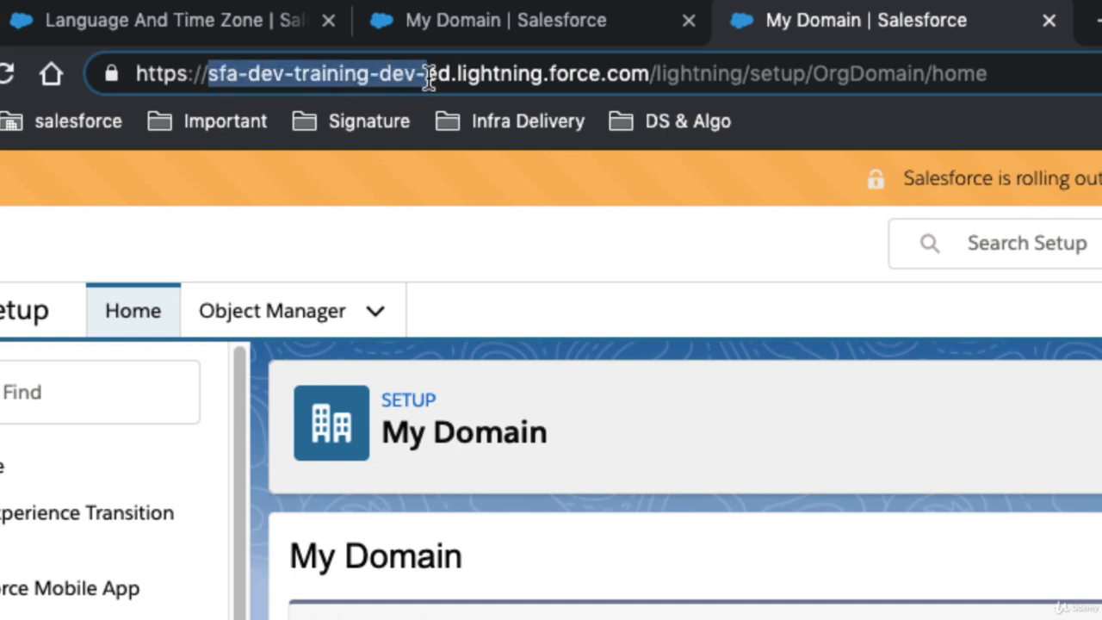
{"action": "left_click", "coordinate": [240, 76]}
{"action": "left_click_drag", "start_coordinate": [208, 76], "coordinate": [419, 76]}
{"action": "left_click", "coordinate": [222, 79]}
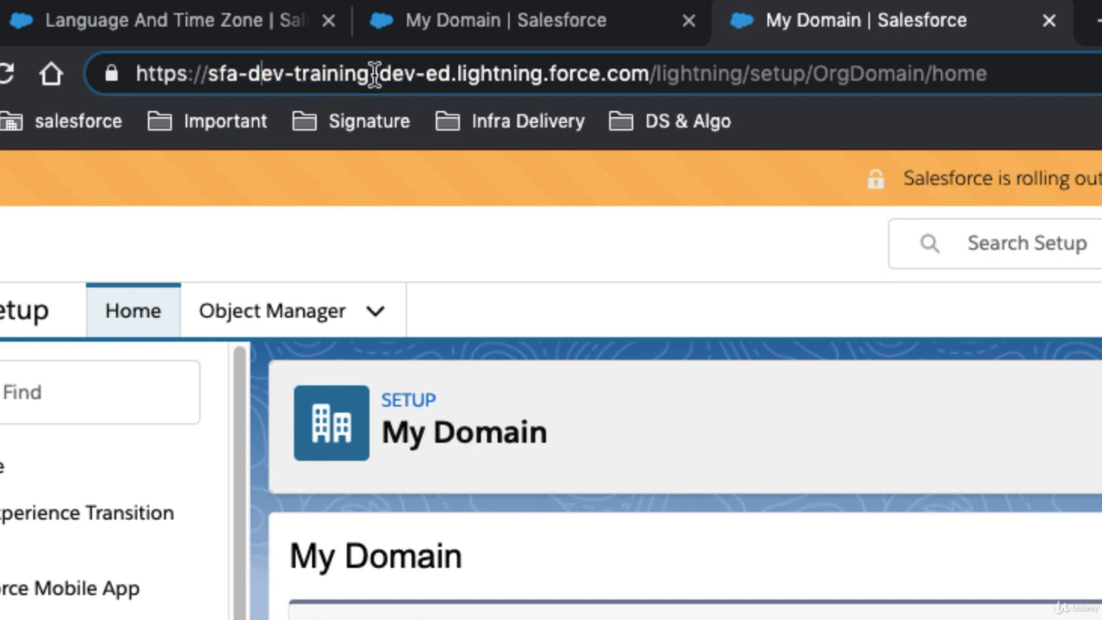
{"action": "left_click_drag", "start_coordinate": [379, 74], "coordinate": [438, 76]}
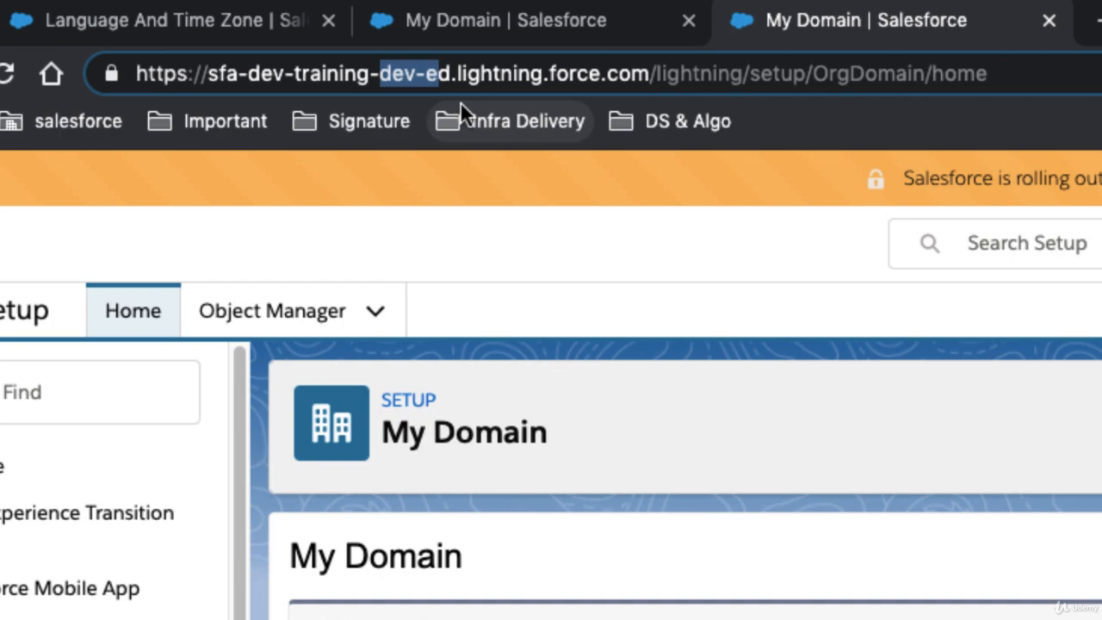
{"action": "left_click", "coordinate": [514, 72]}
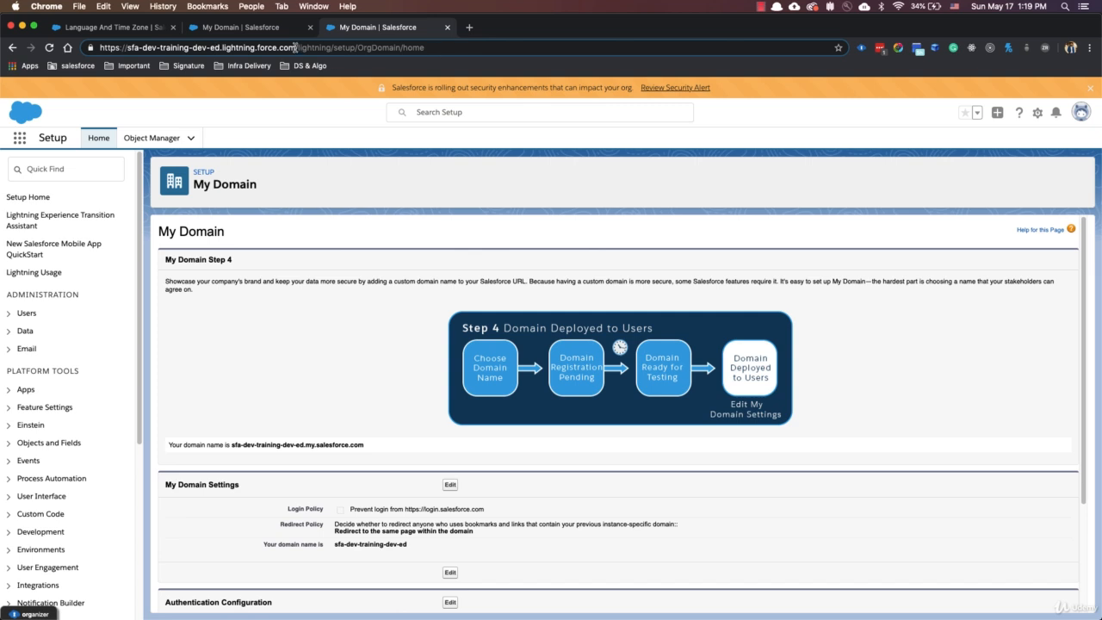
{"action": "left_click_drag", "start_coordinate": [297, 48], "coordinate": [91, 52]}
{"action": "key", "text": "super+c"}
{"action": "key", "text": "super+shift+n"}
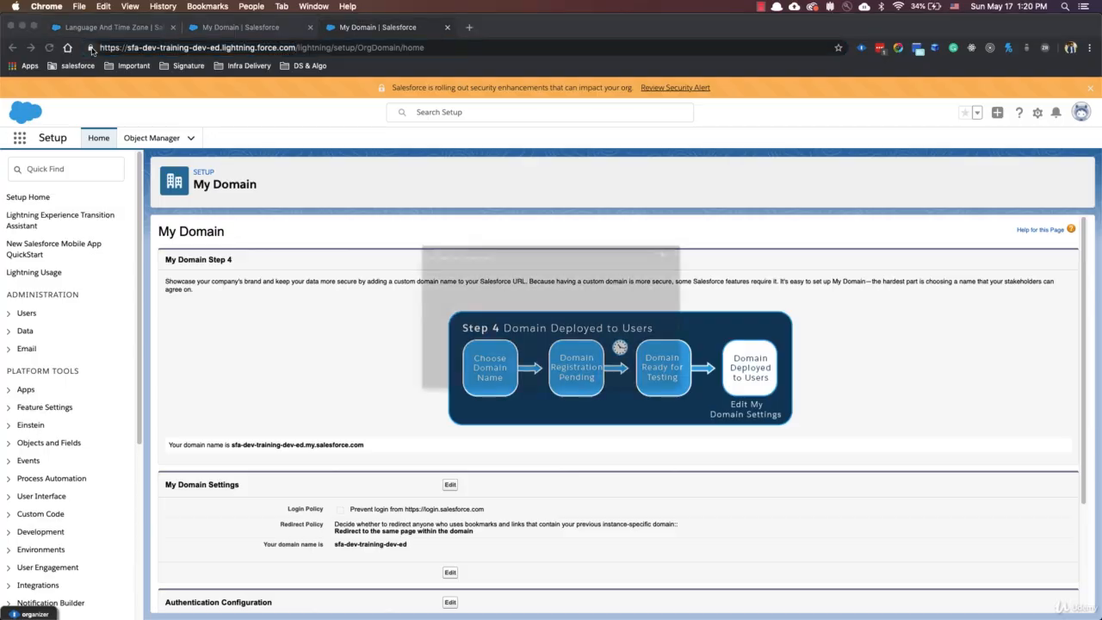
{"action": "key", "text": "super+v"}
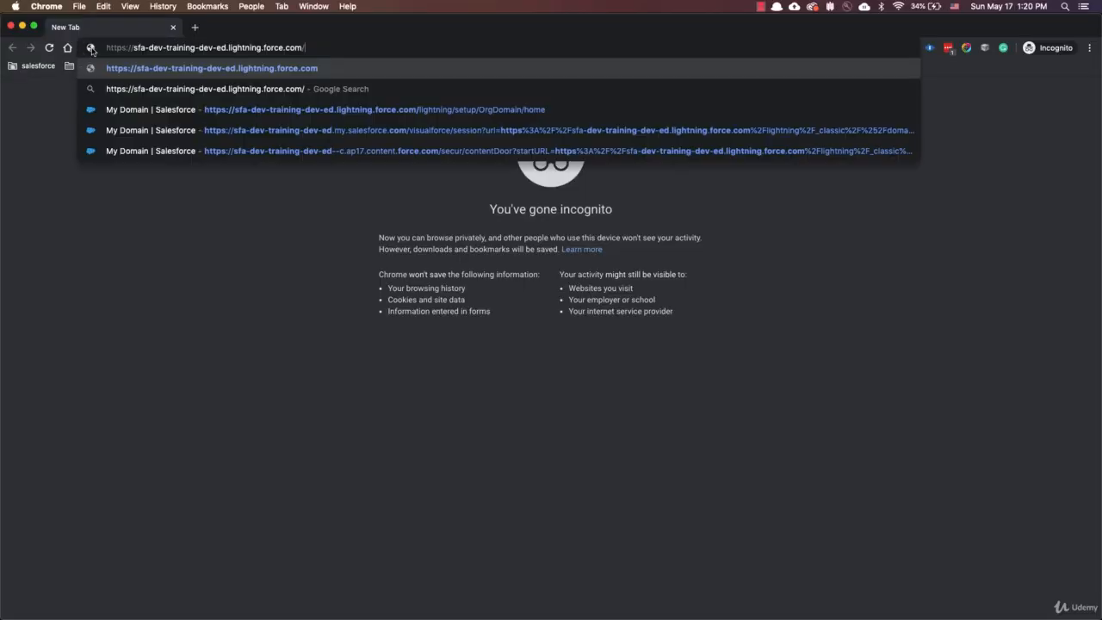
{"action": "key", "text": "Return"}
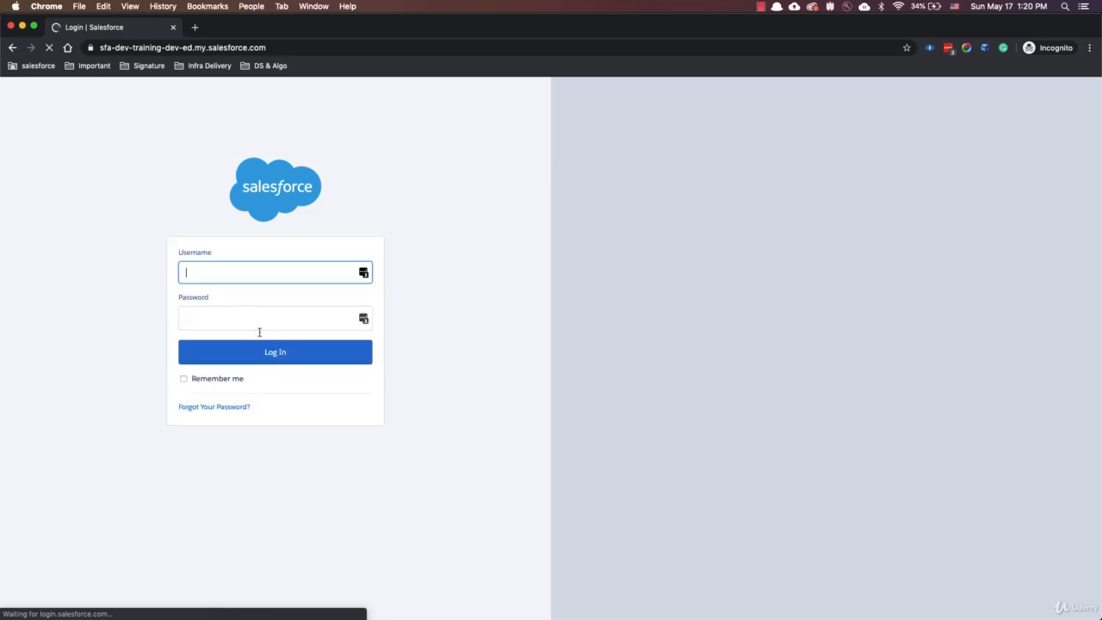
{"action": "key", "text": "Return"}
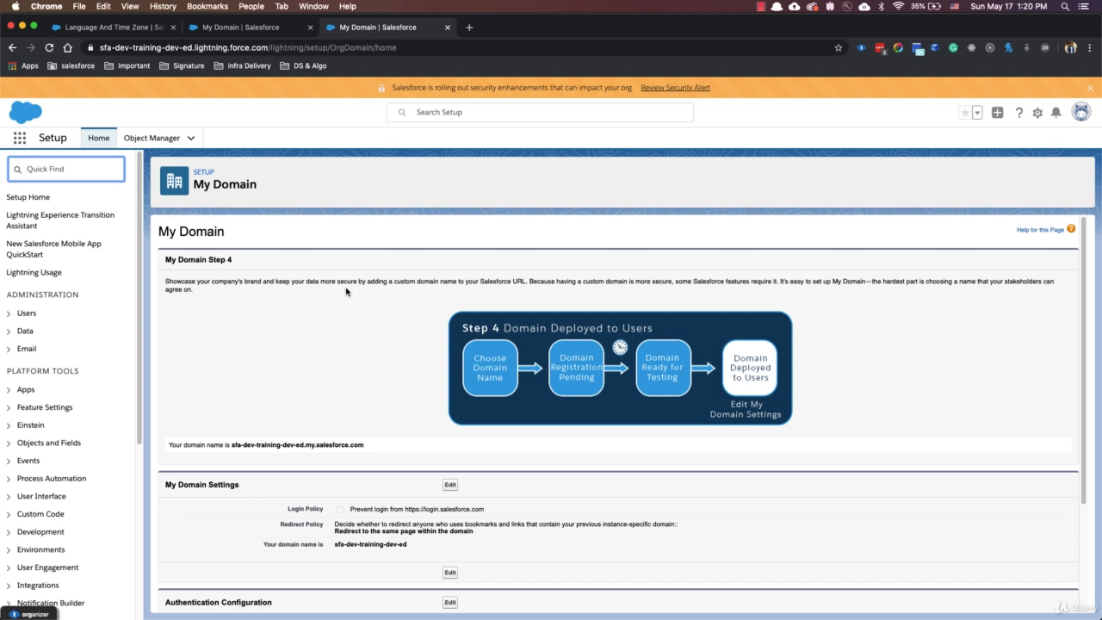
Find Password Policies in Setup by searching for "pass", set user passwords to Never expires, and save.
{"action": "type", "text": "pass"}
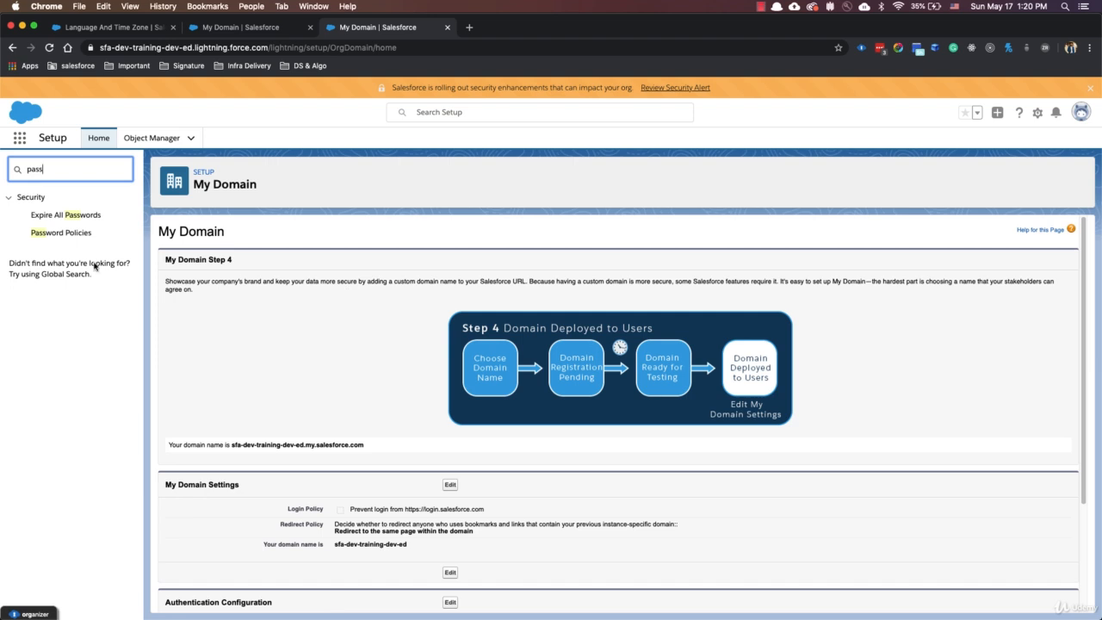
{"action": "left_click", "coordinate": [76, 234]}
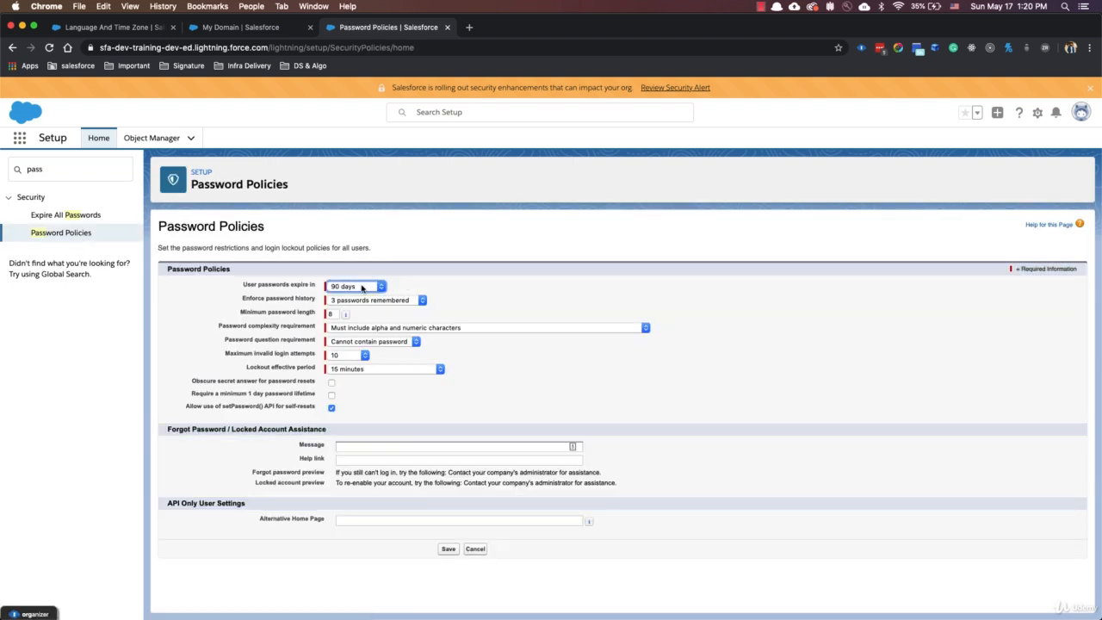
{"action": "left_click", "coordinate": [362, 289]}
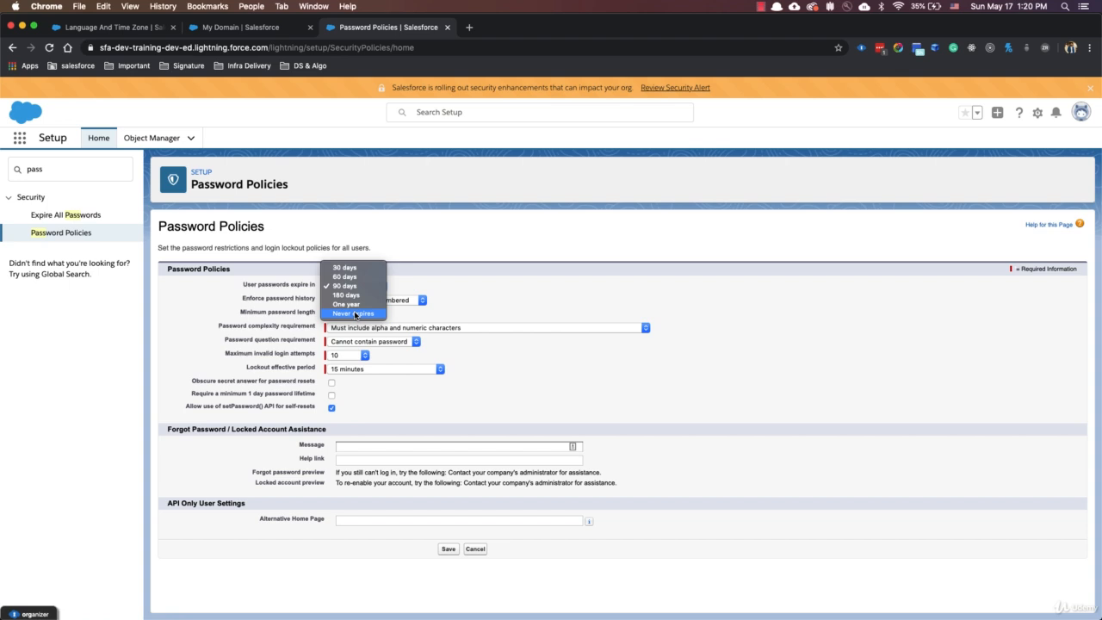
{"action": "left_click", "coordinate": [353, 314]}
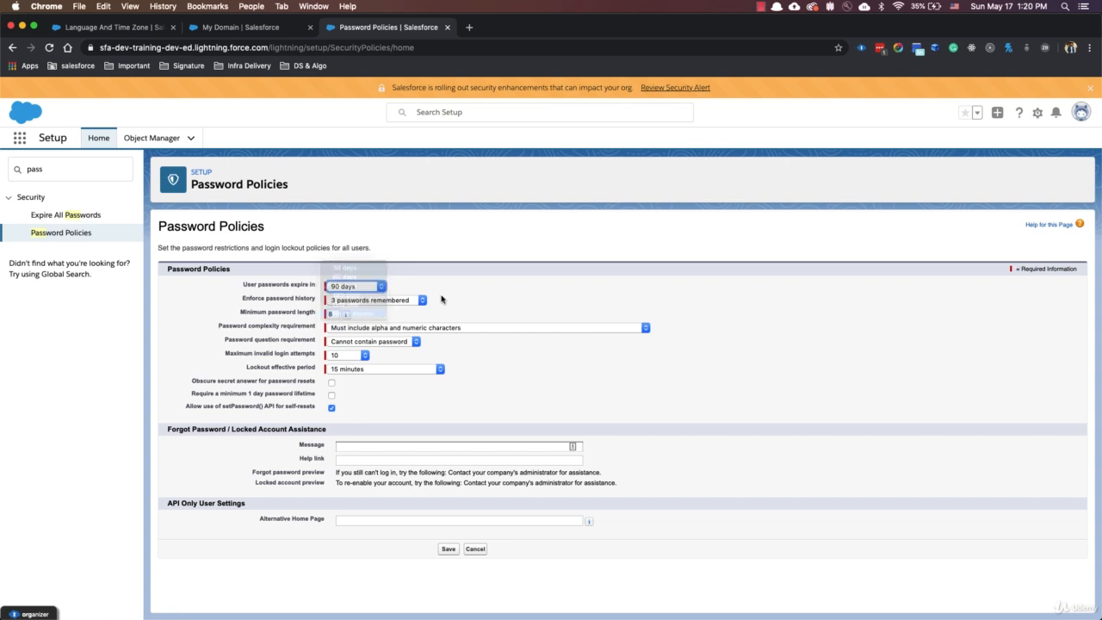
{"action": "left_click", "coordinate": [448, 549]}
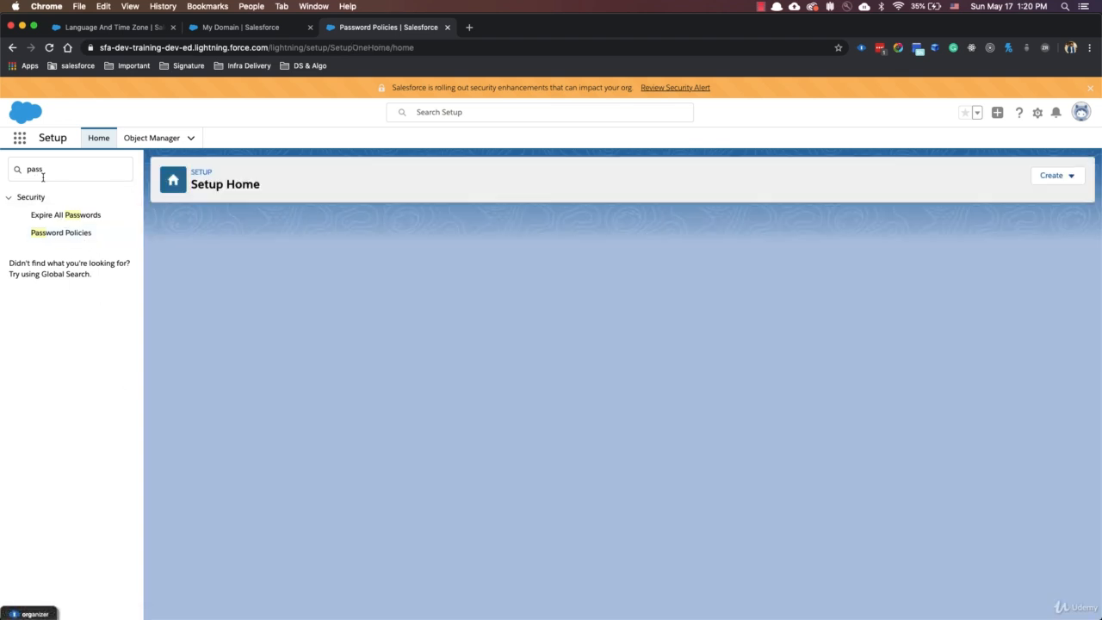
Find the Session Settings page in Setup by searching for "session" and open it.
{"action": "double_click", "coordinate": [59, 168]}
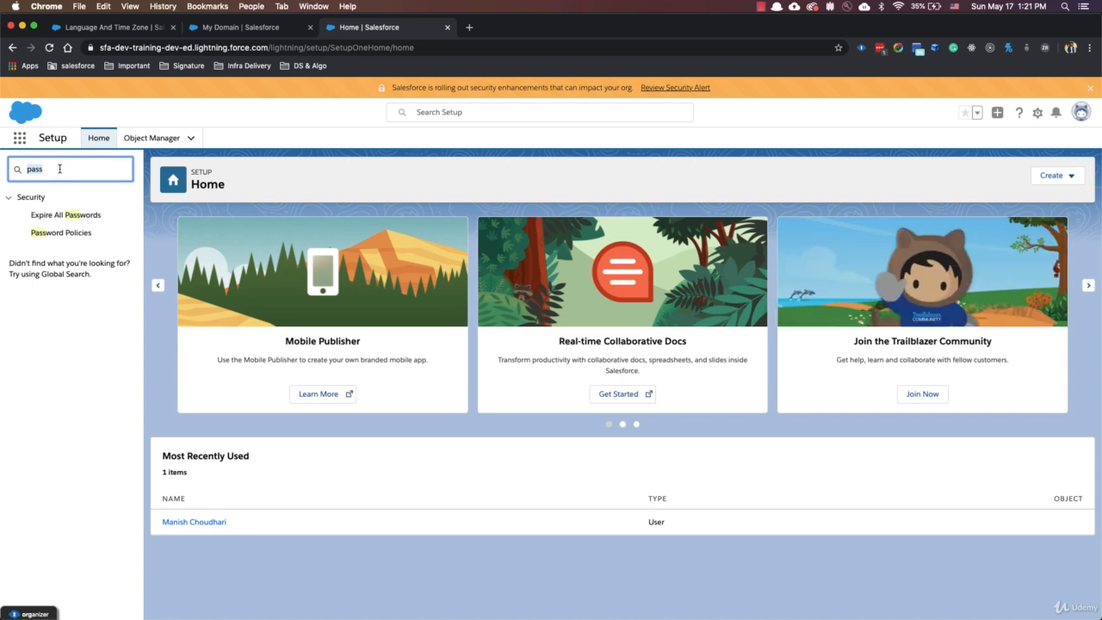
{"action": "type", "text": "sess"}
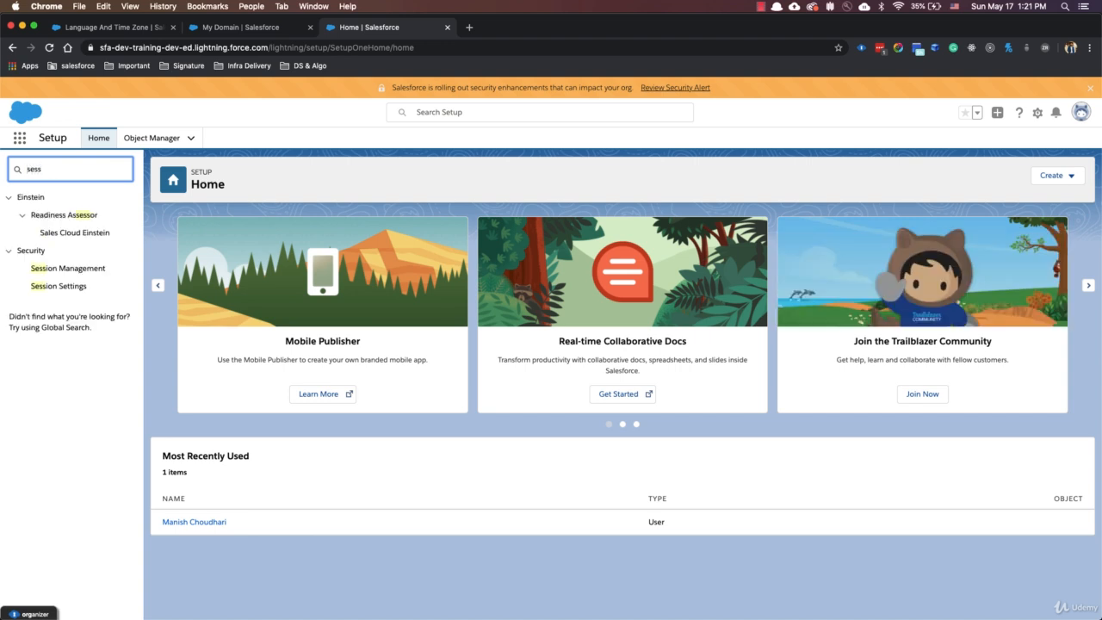
{"action": "type", "text": "ion"}
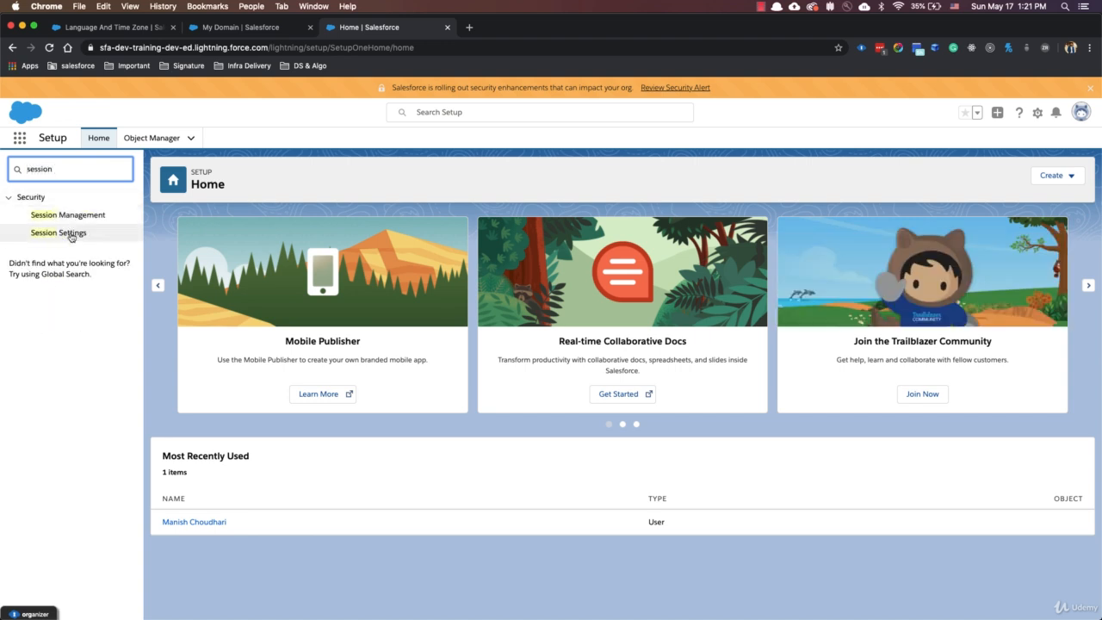
{"action": "left_click", "coordinate": [58, 232]}
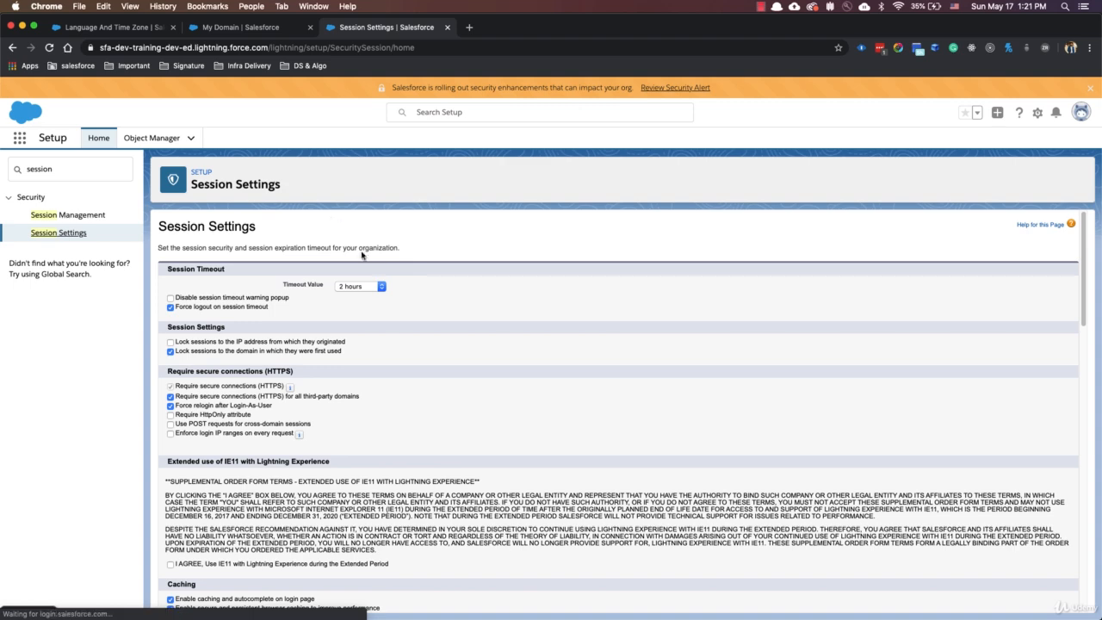
{"action": "scroll", "coordinate": [372, 295], "scroll_direction": "up", "scroll_amount": 15}
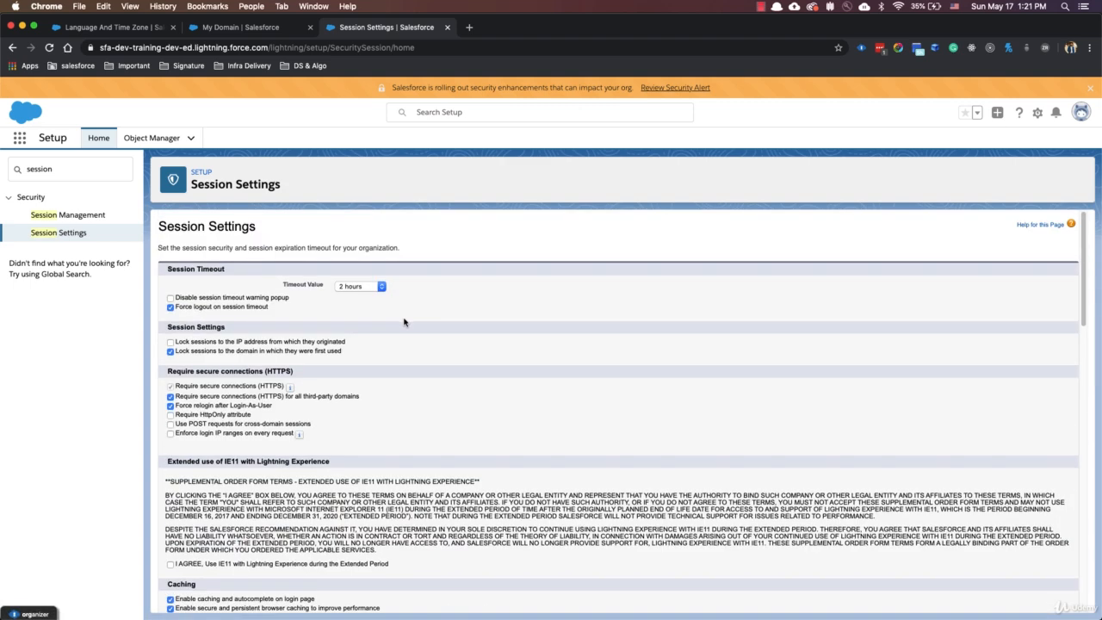
Set the session Timeout Value to 24 hours and save the session settings.
{"action": "left_click", "coordinate": [367, 288]}
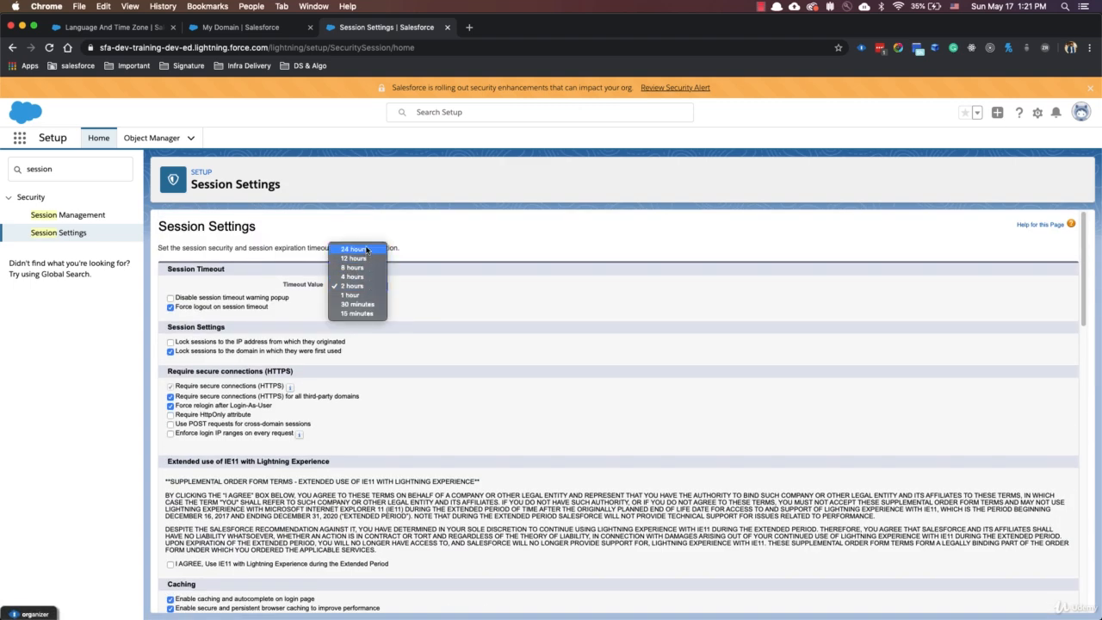
{"action": "left_click", "coordinate": [368, 247]}
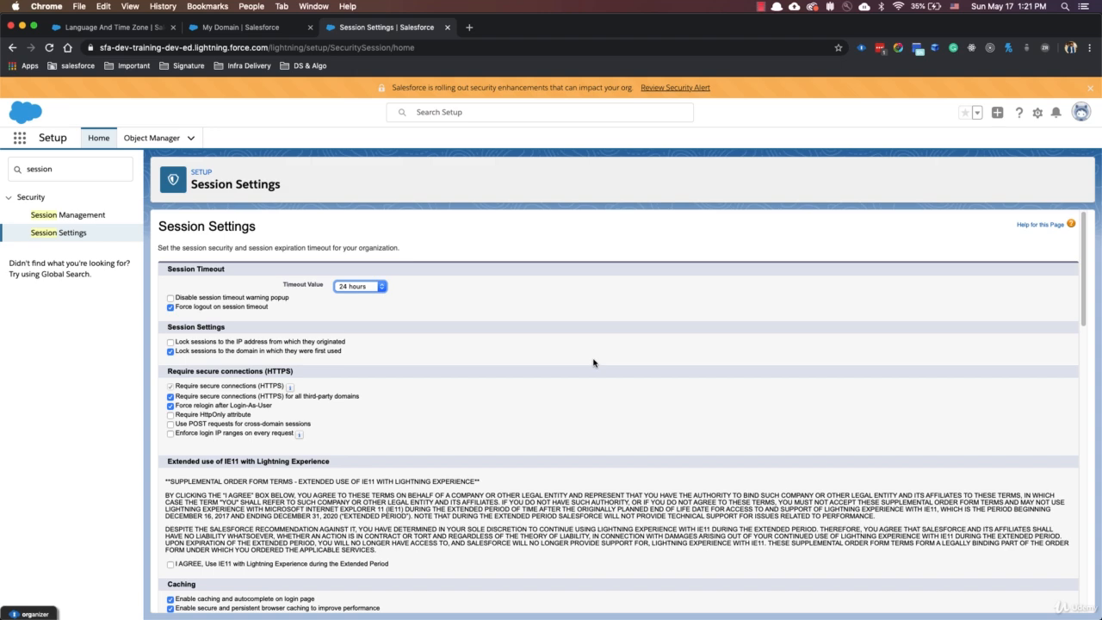
{"action": "scroll", "coordinate": [508, 404], "scroll_direction": "down", "scroll_amount": 10}
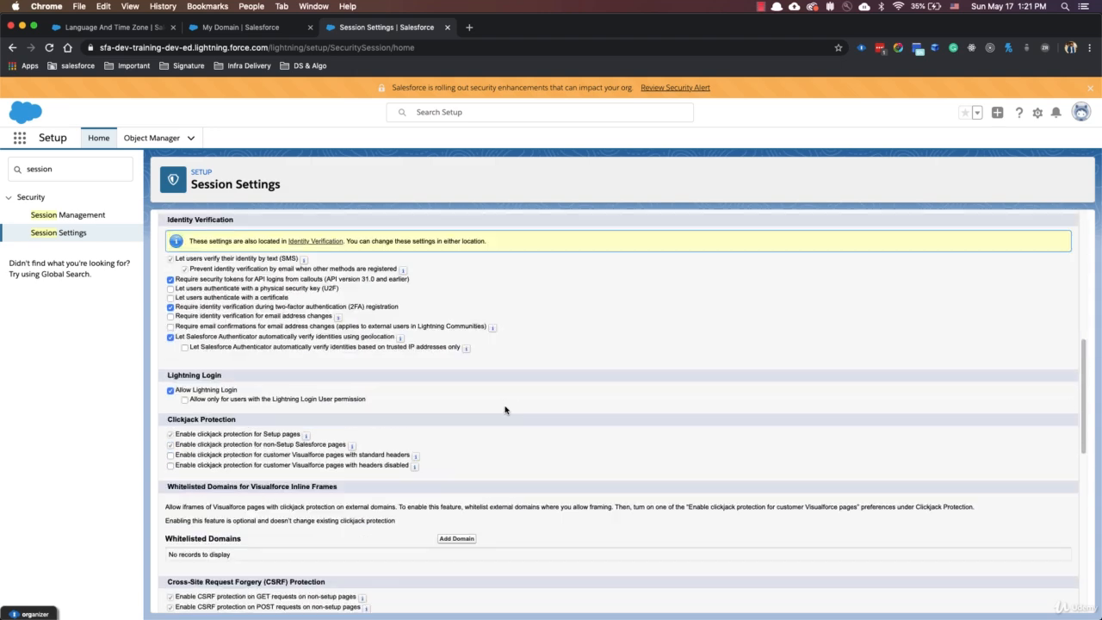
{"action": "scroll", "coordinate": [505, 410], "scroll_direction": "down", "scroll_amount": 5}
{"action": "scroll", "coordinate": [505, 409], "scroll_direction": "down", "scroll_amount": 3}
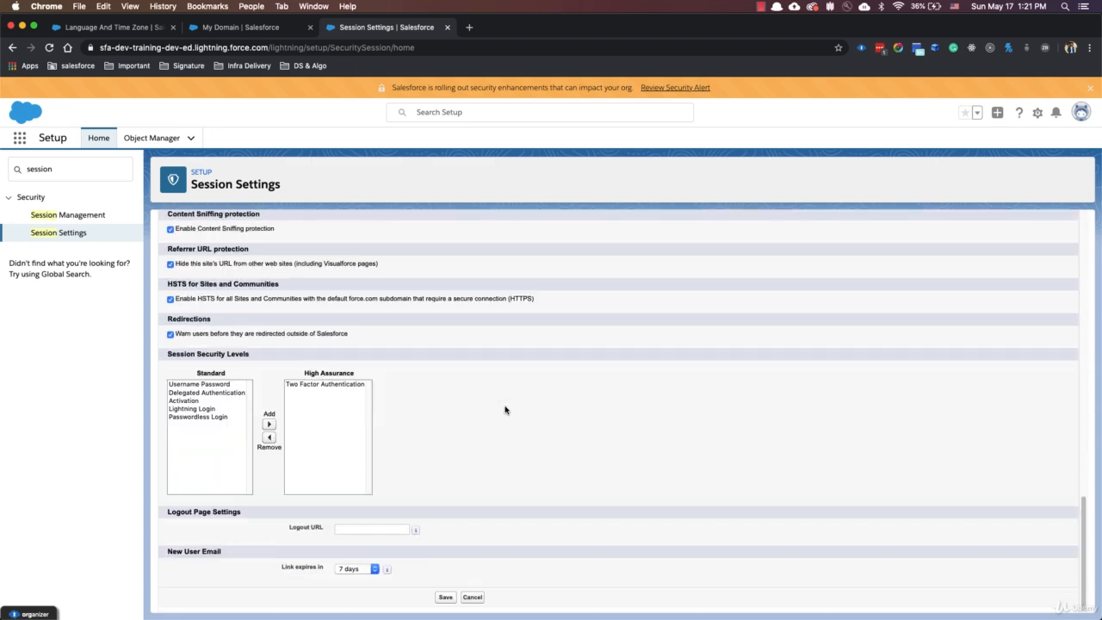
{"action": "left_click", "coordinate": [445, 596]}
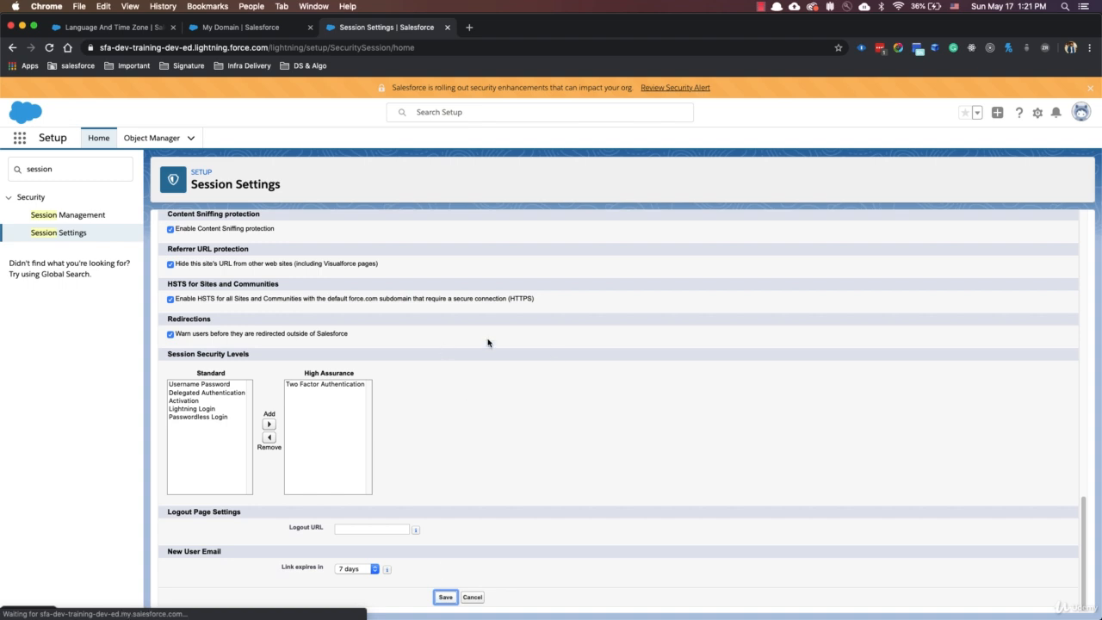